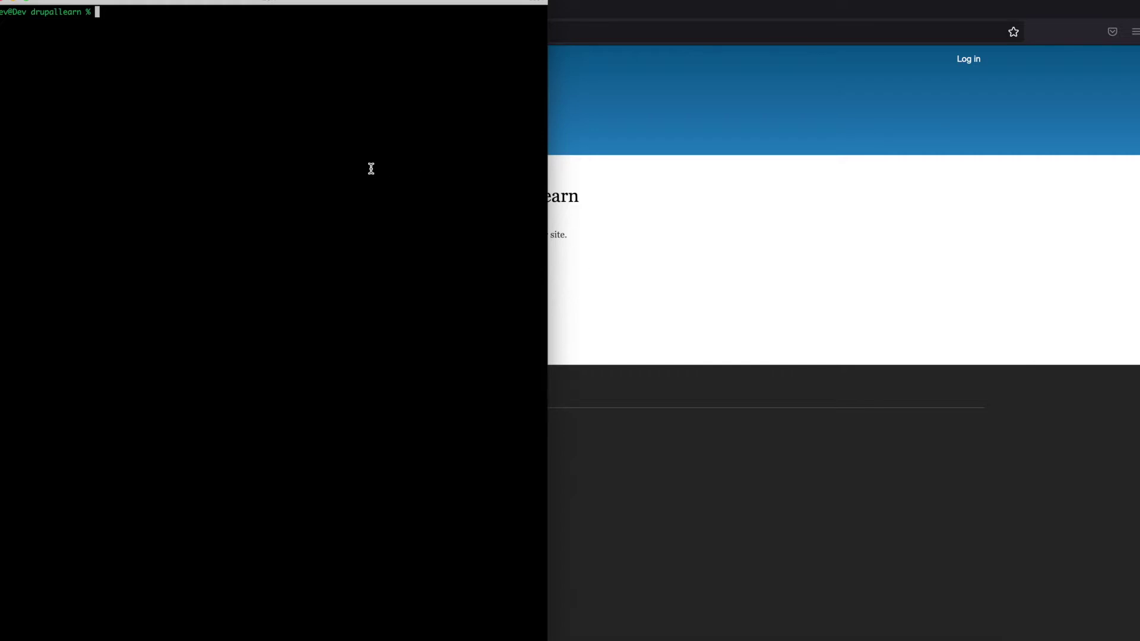
- Install the webform package with 'lando composer require drupal/webform', then return to the browser
type("lan")
type("do comp")
type("oser re")
type("quire ")
type("drupal")
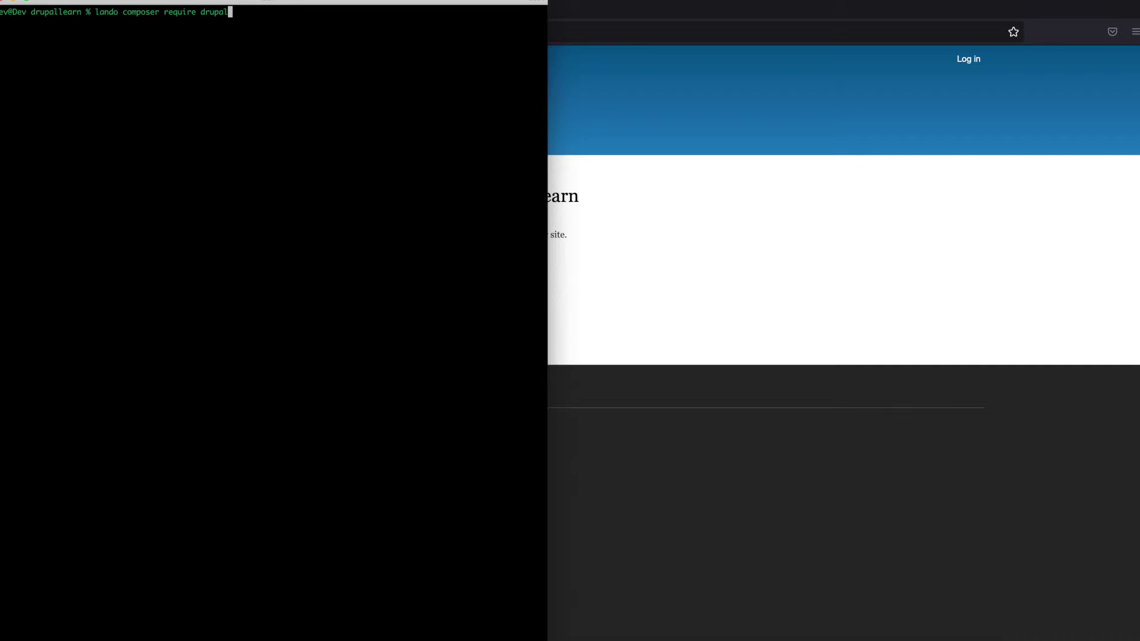
type("/web")
type("form")
key("Return")
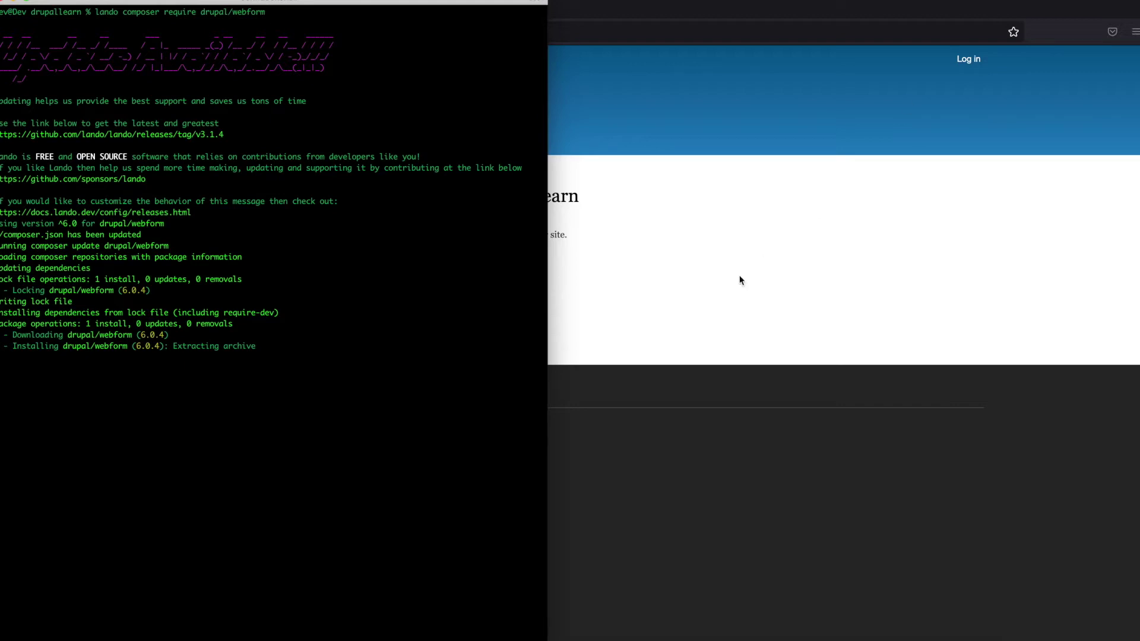
left_click(829, 191)
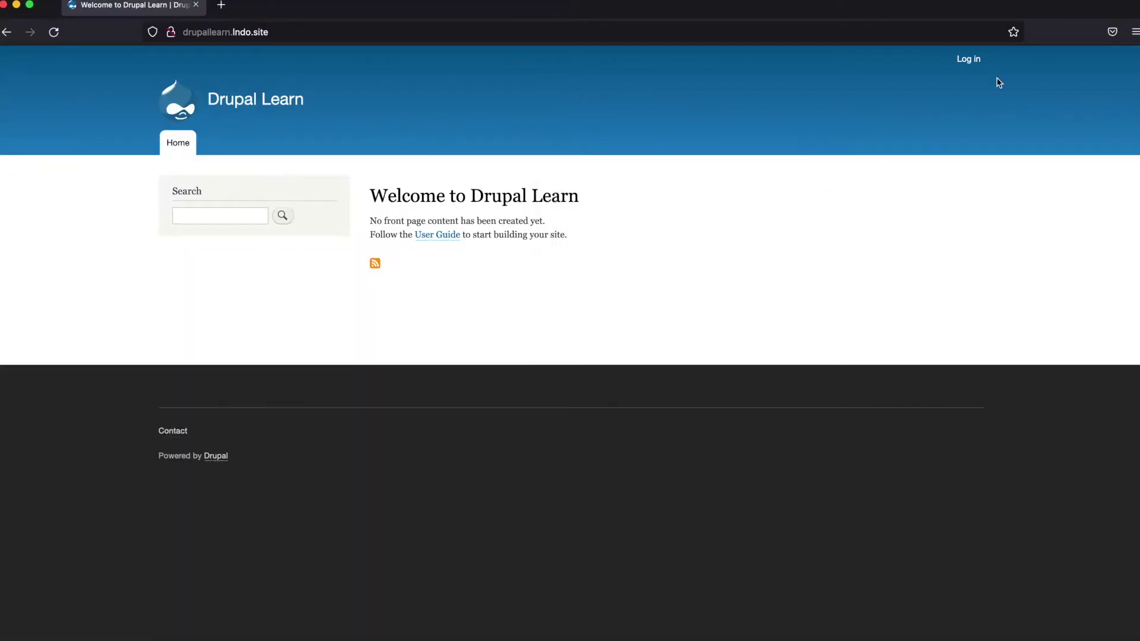
- Log in to the Drupal Learn site as webadmin using the saved credentials
left_click(960, 61)
left_click(425, 326)
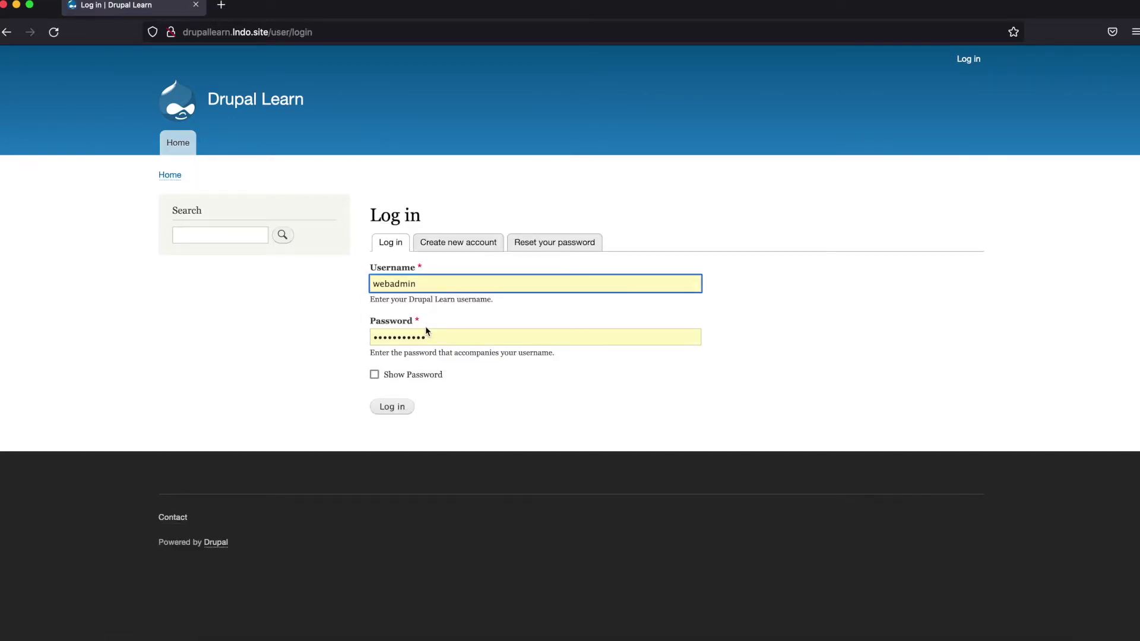
left_click(384, 411)
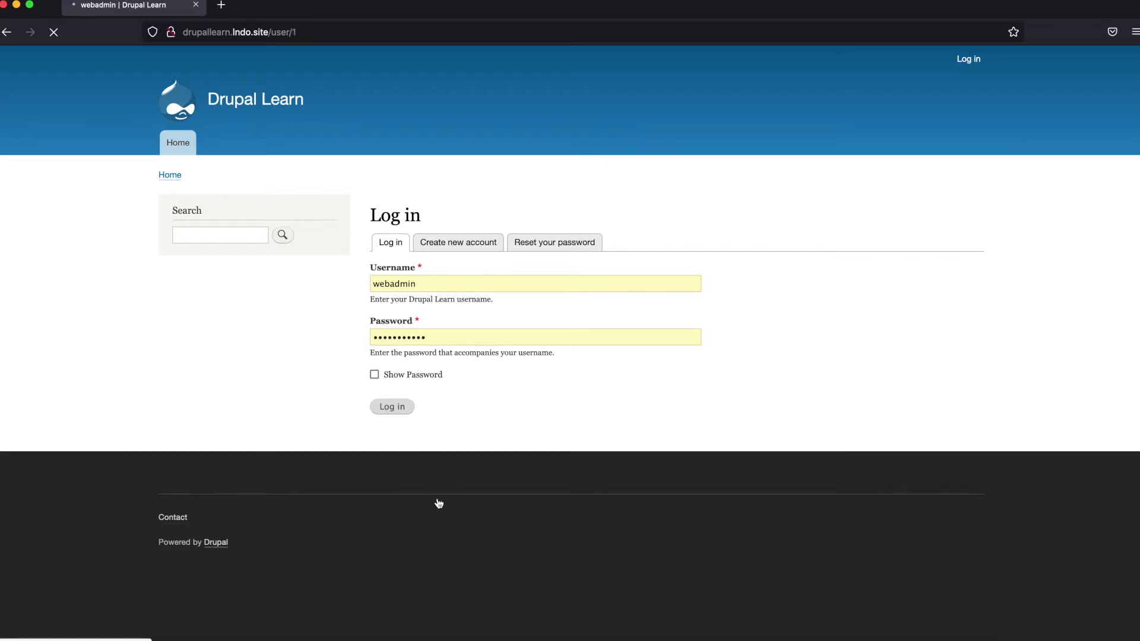
left_click(507, 636)
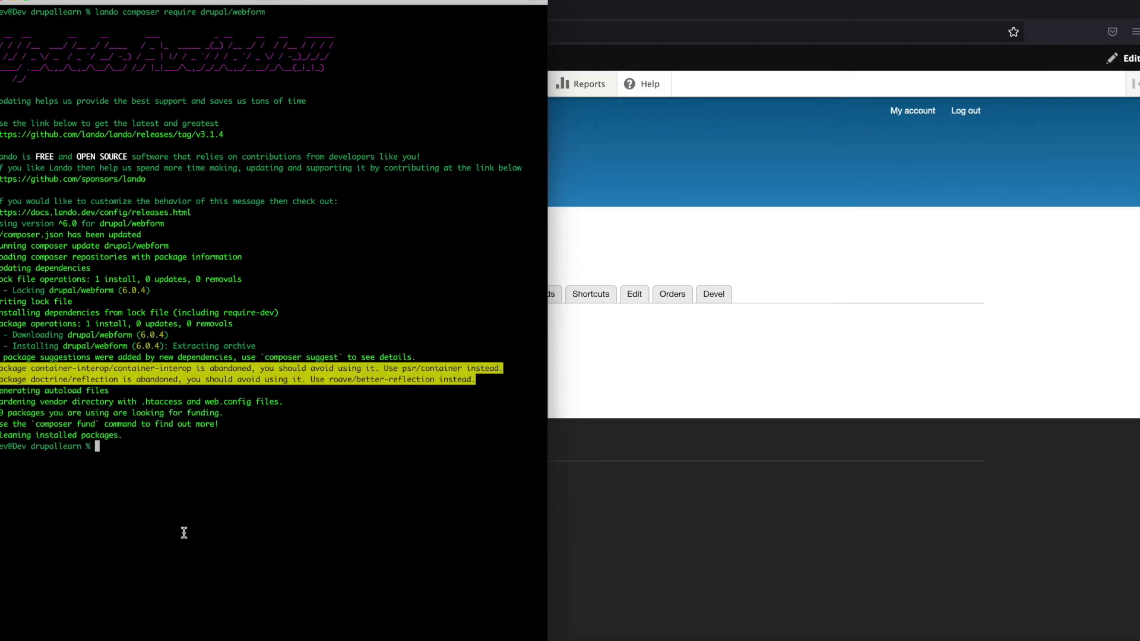
- Filter the Extend module list by 'webf' and tick the Webform module
left_click(878, 209)
mouse_move(216, 83)
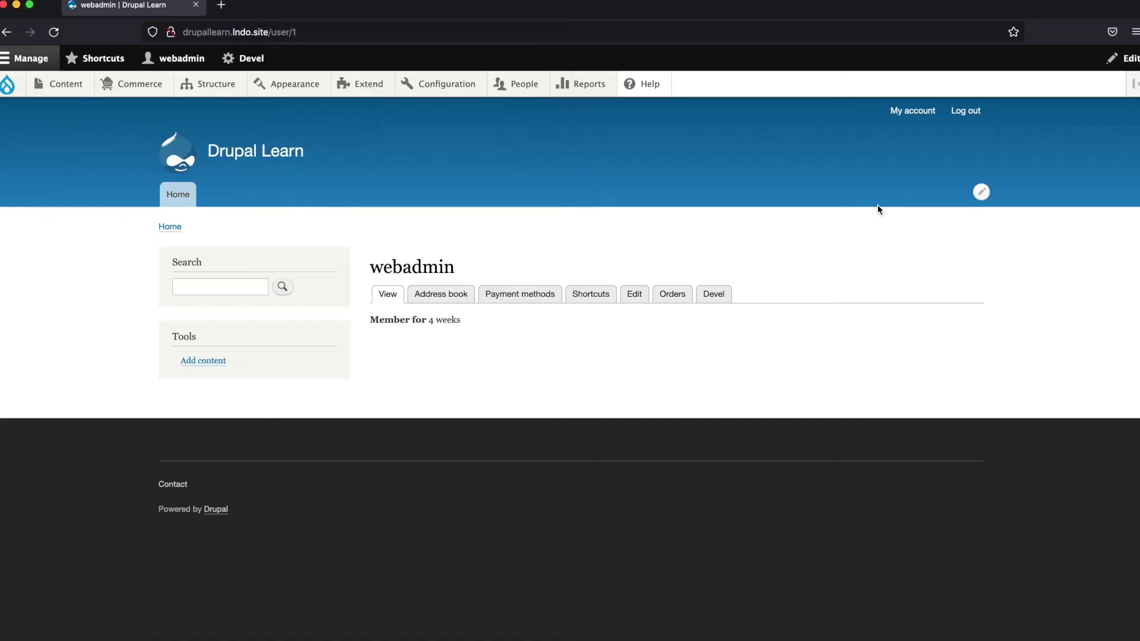
left_click(235, 91)
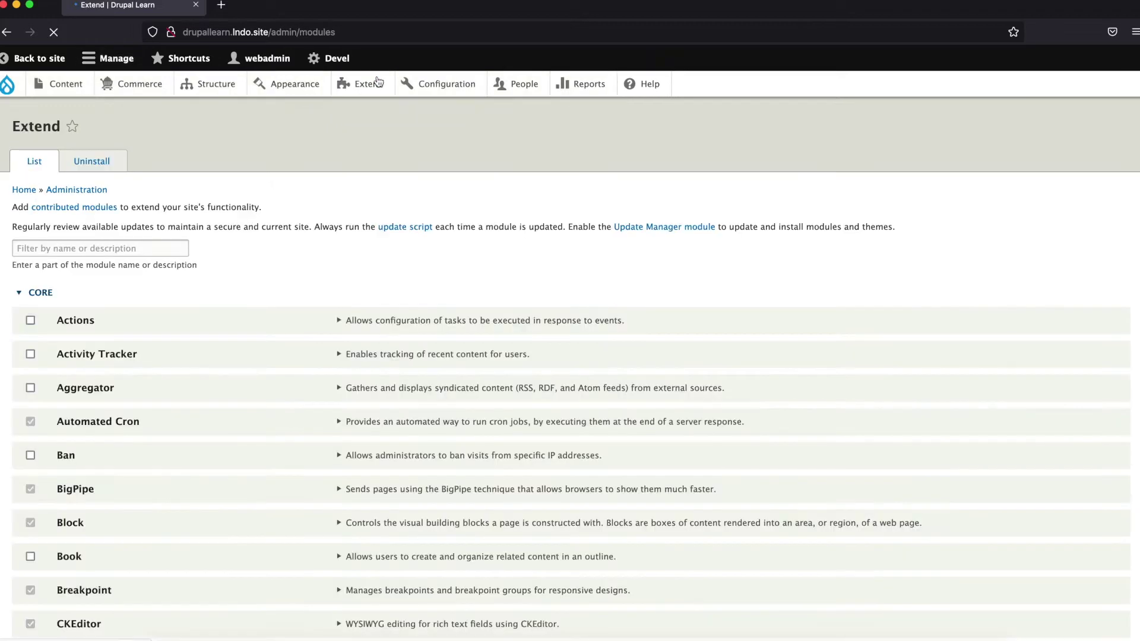
left_click(147, 243)
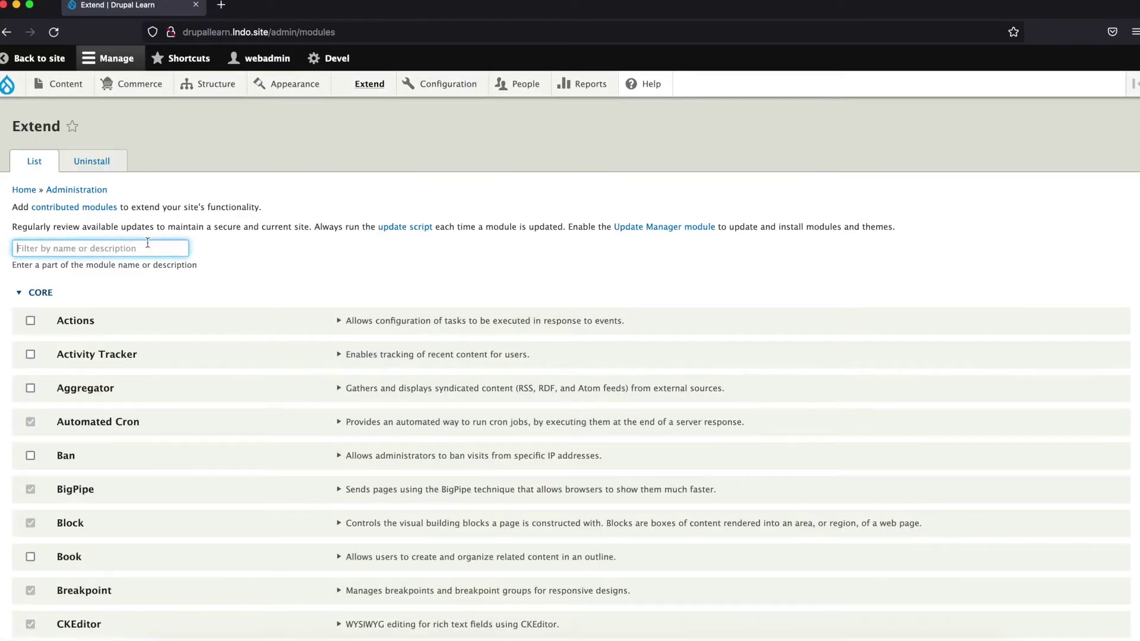
type("webf")
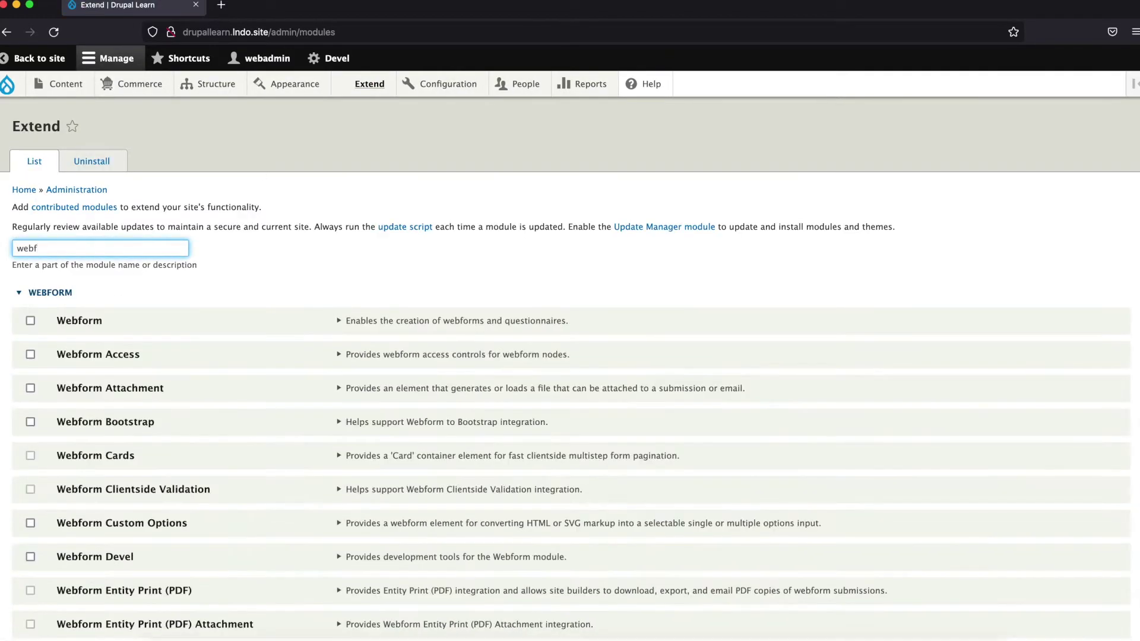
left_click(89, 321)
- Tick the Webform UI module as well
scroll(236, 326, "down", 5)
scroll(236, 325, "down", 3)
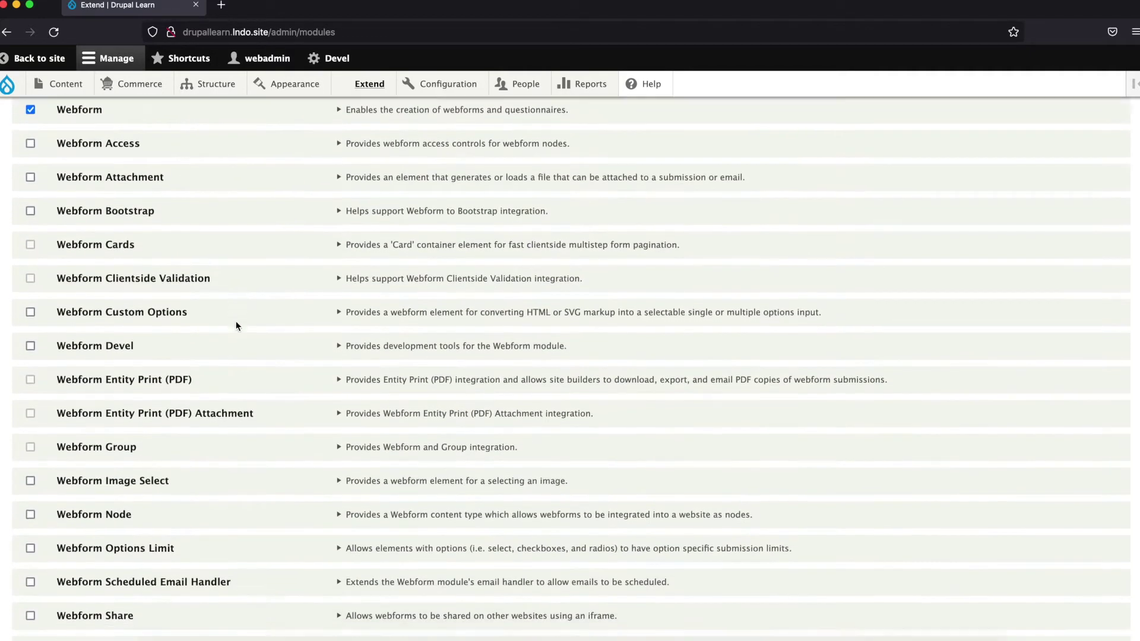
scroll(236, 326, "down", 4)
scroll(236, 325, "down", 1)
scroll(236, 325, "down", 1)
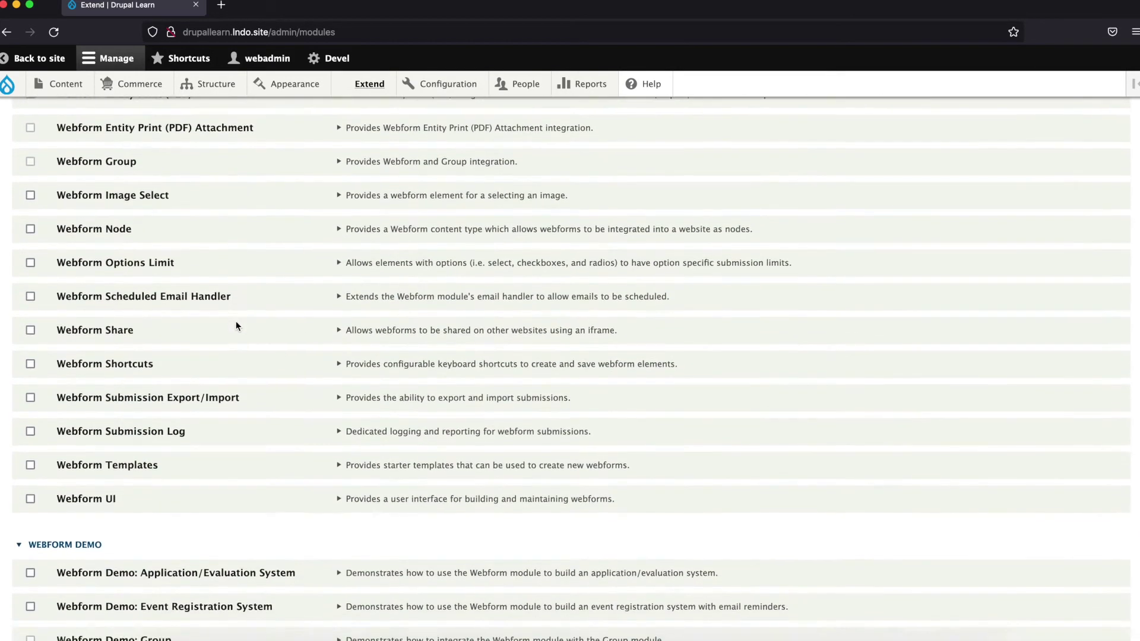
scroll(236, 325, "down", 1)
scroll(236, 325, "up", 1)
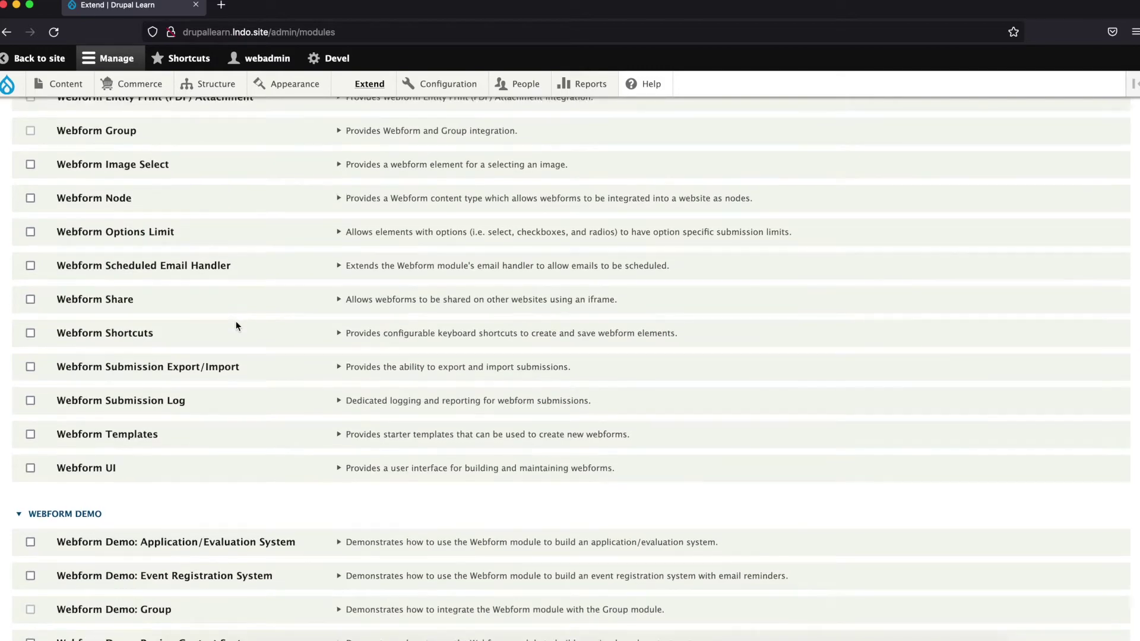
left_click(65, 469)
- Install the selected Webform and Webform UI modules
scroll(225, 398, "up", 1)
scroll(225, 398, "up", 10)
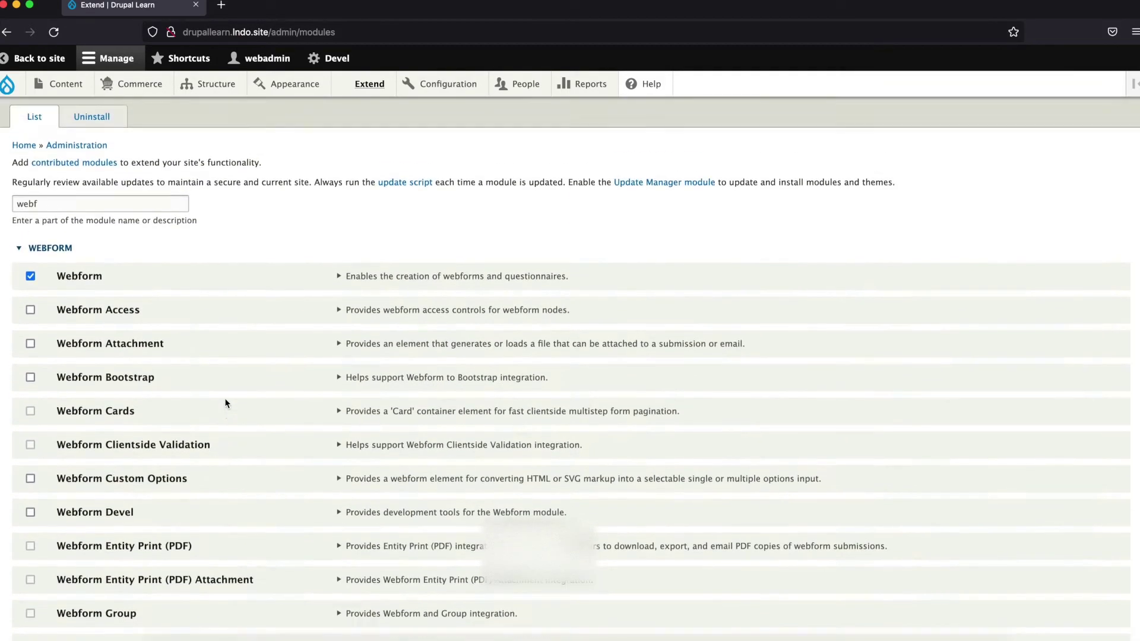
scroll(224, 397, "down", 1)
scroll(224, 398, "down", 3)
scroll(224, 398, "down", 2)
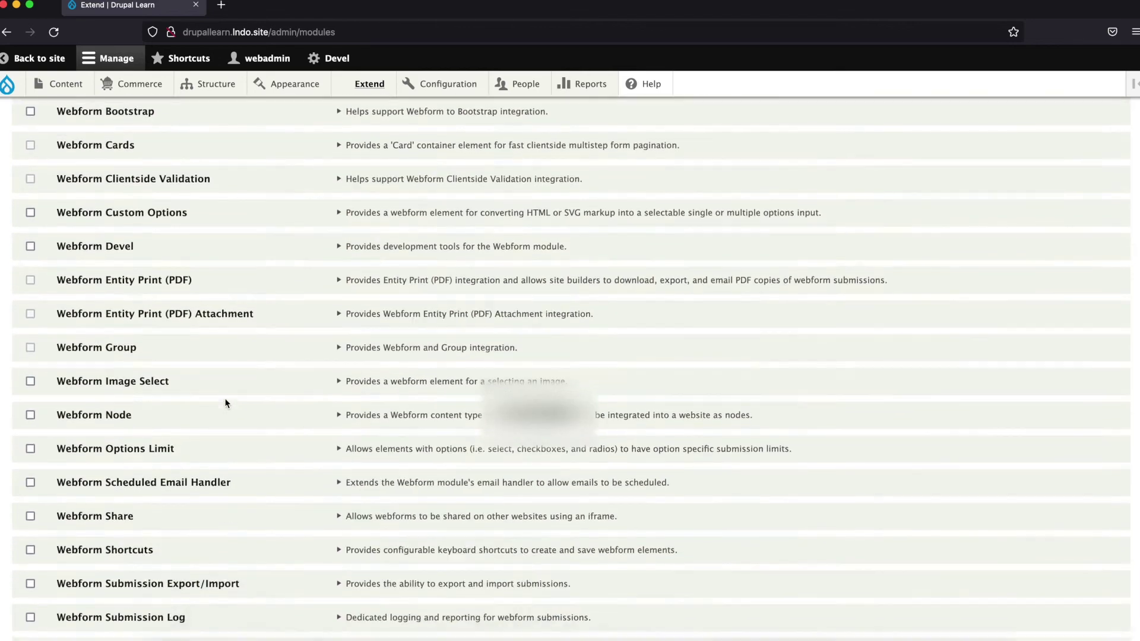
scroll(230, 394, "down", 15)
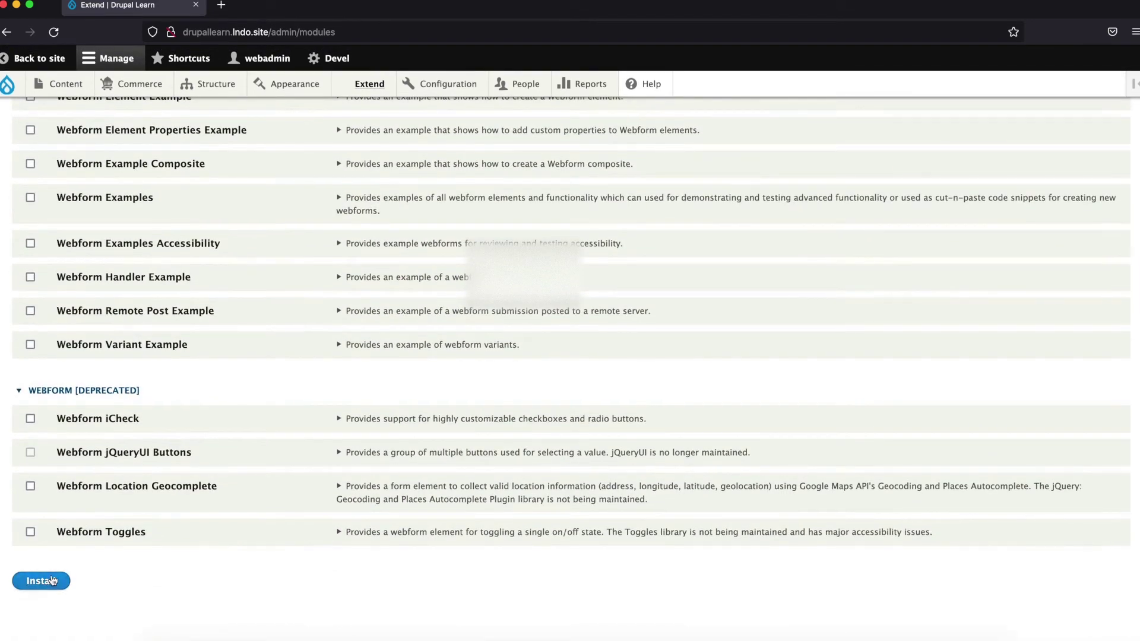
left_click(53, 580)
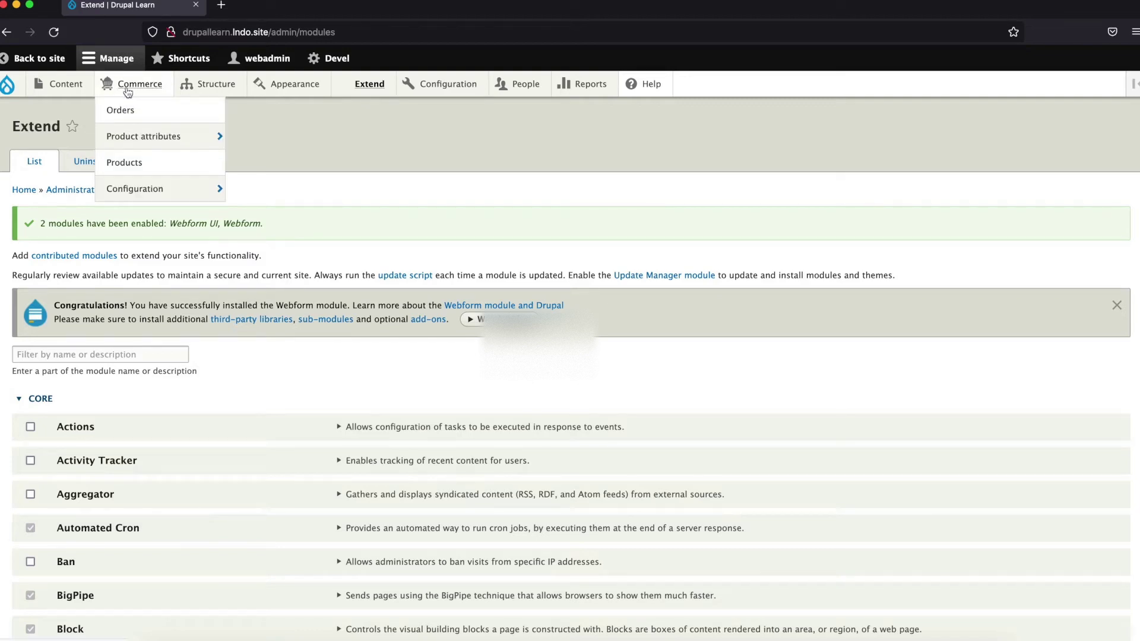
mouse_move(210, 84)
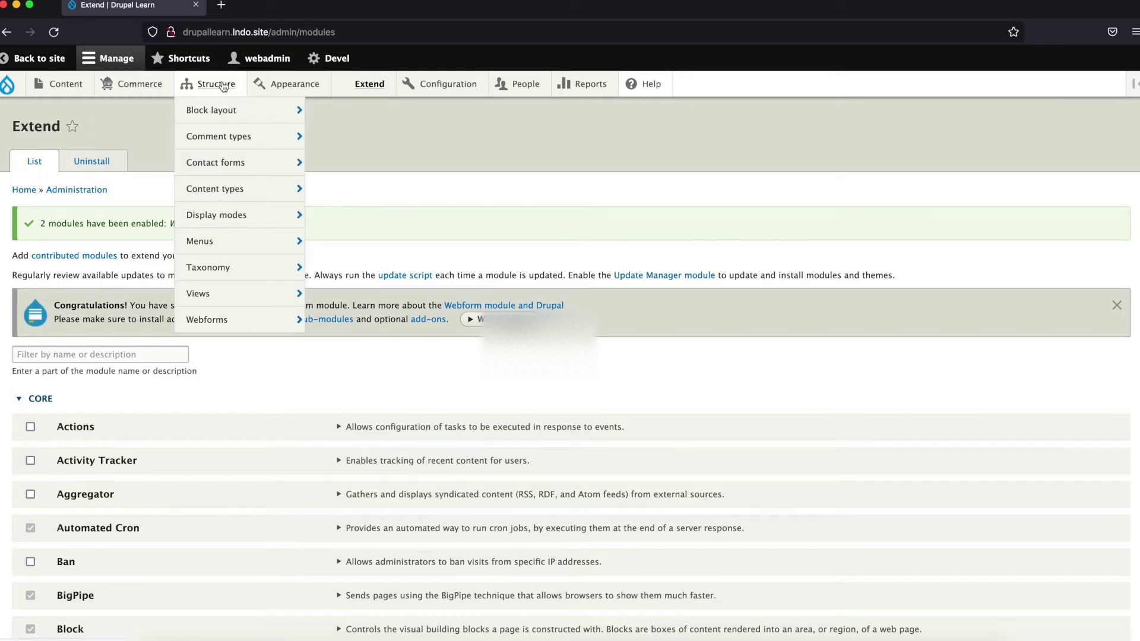
mouse_move(206, 320)
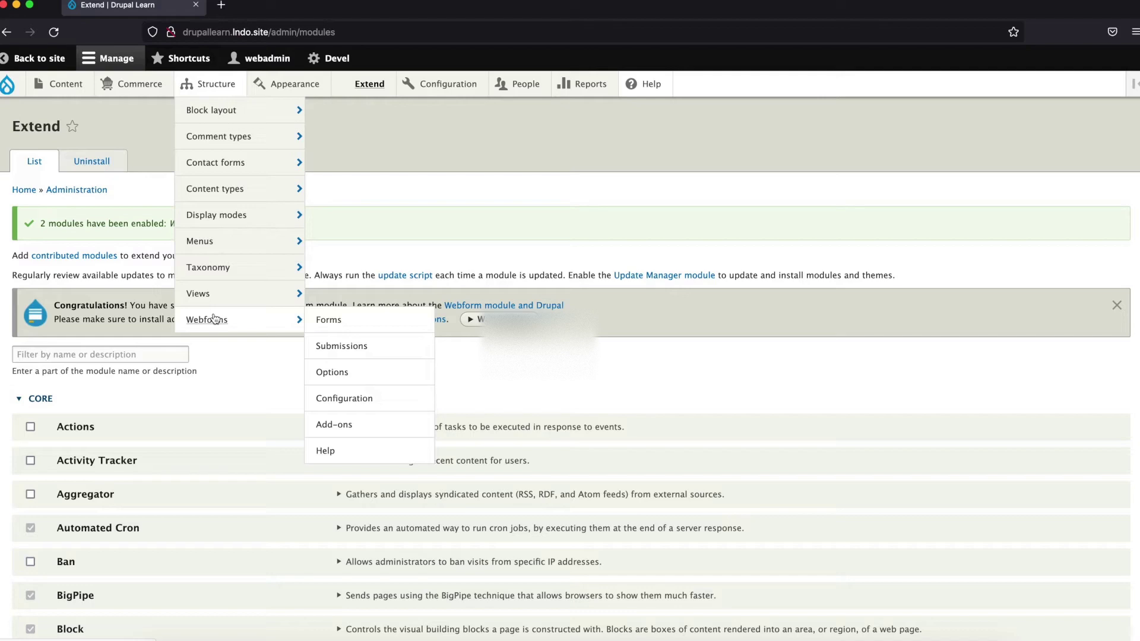
- Go to the Webforms Forms list and choose '+ Add webform'
left_click(214, 320)
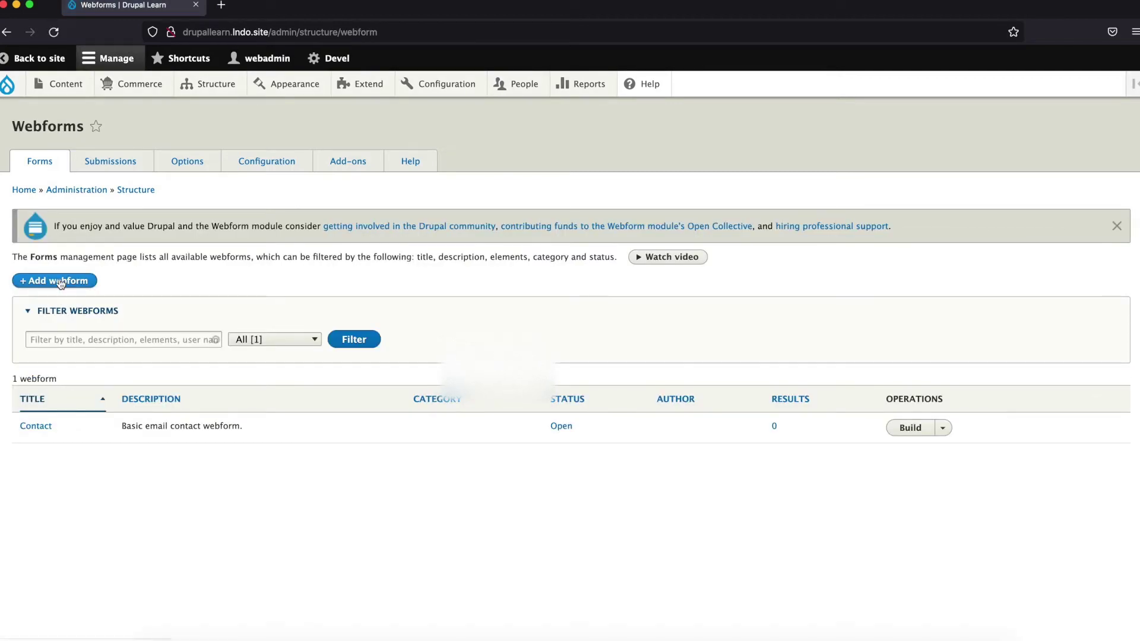
left_click(60, 281)
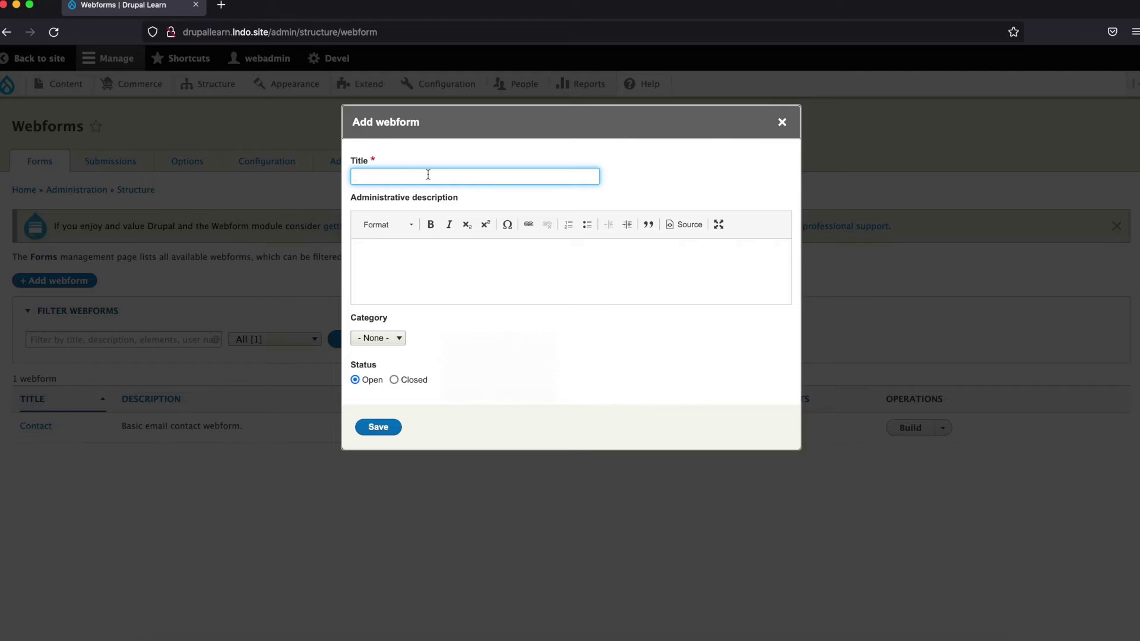
- Save a new open webform titled 'Register' with category left as None
type("Regi")
type("ster")
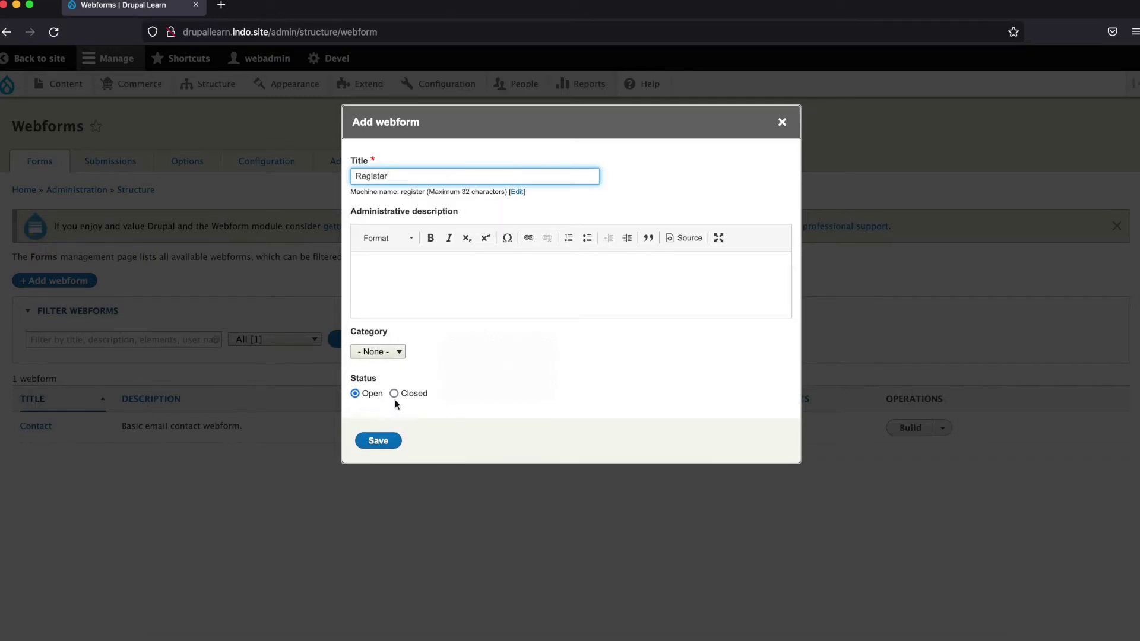
left_click(392, 354)
left_click(386, 352)
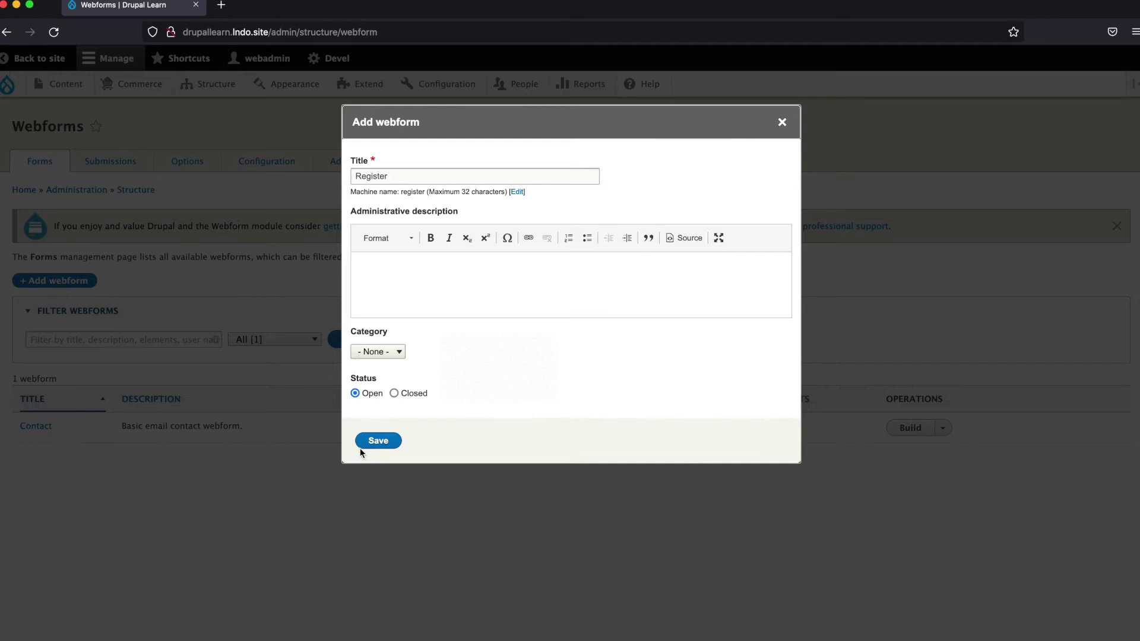
left_click(377, 442)
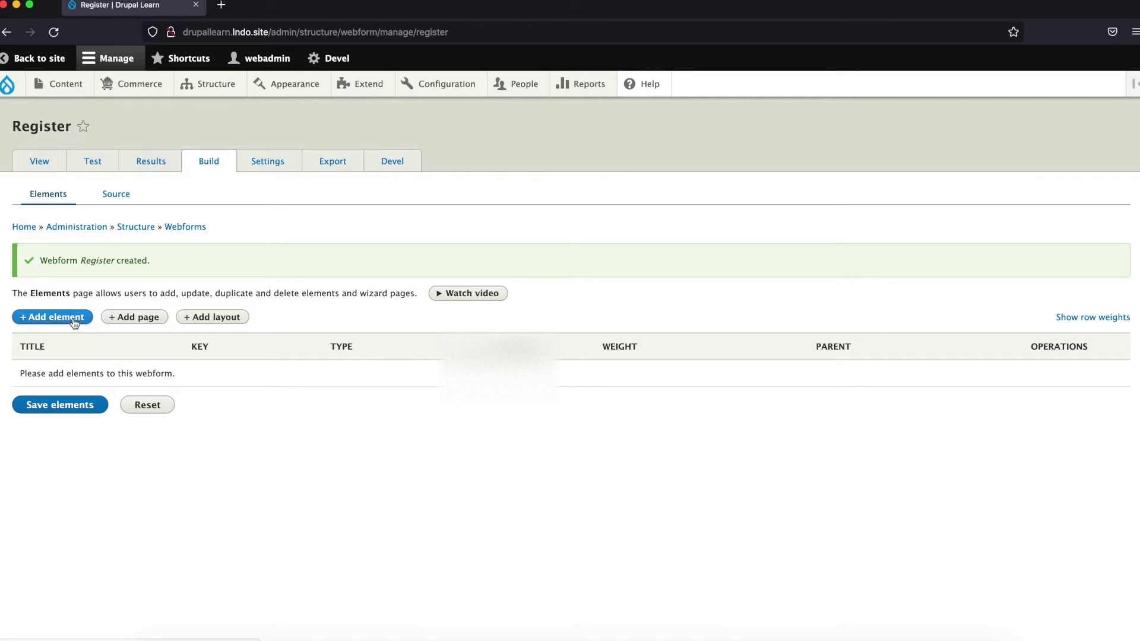
- Add a Text field element to Register and title it 'Name'
left_click(74, 319)
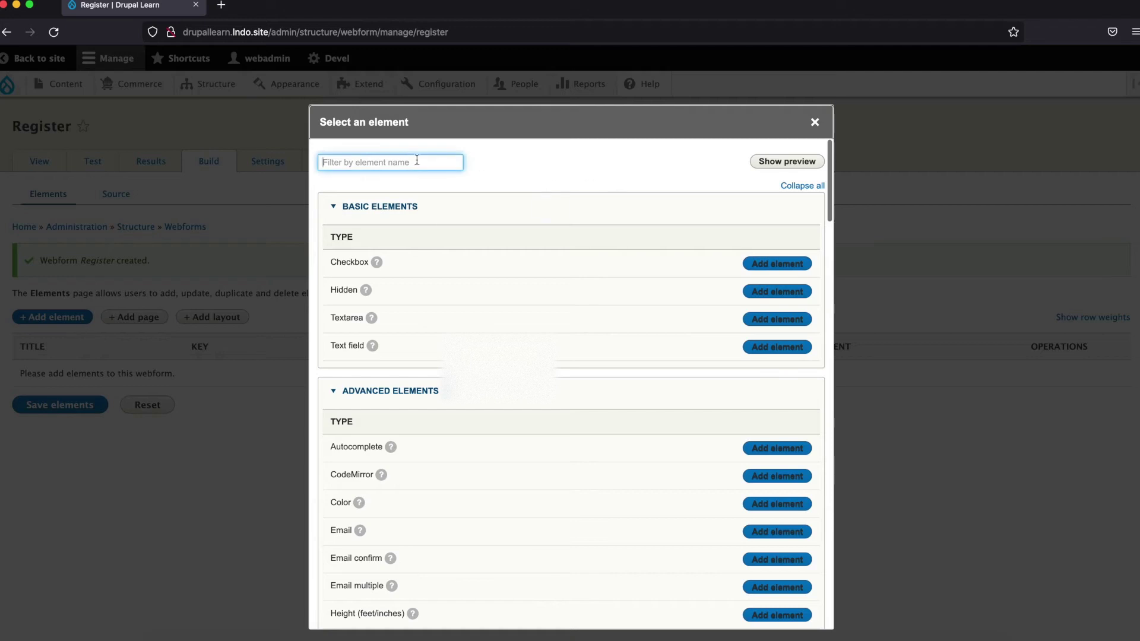
left_click(768, 348)
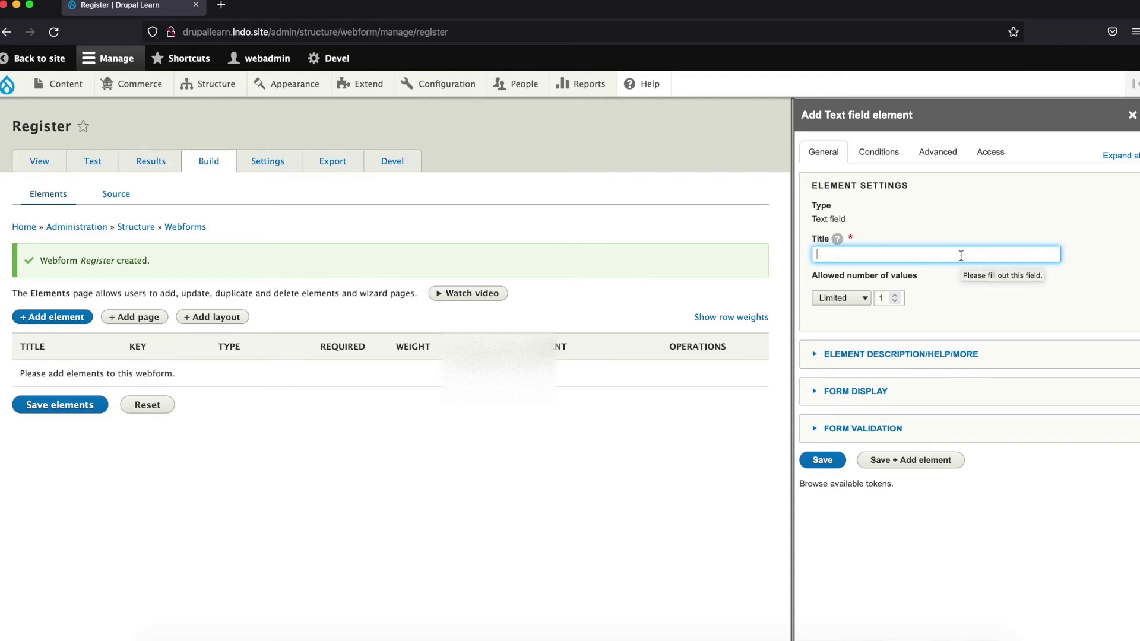
type("Name")
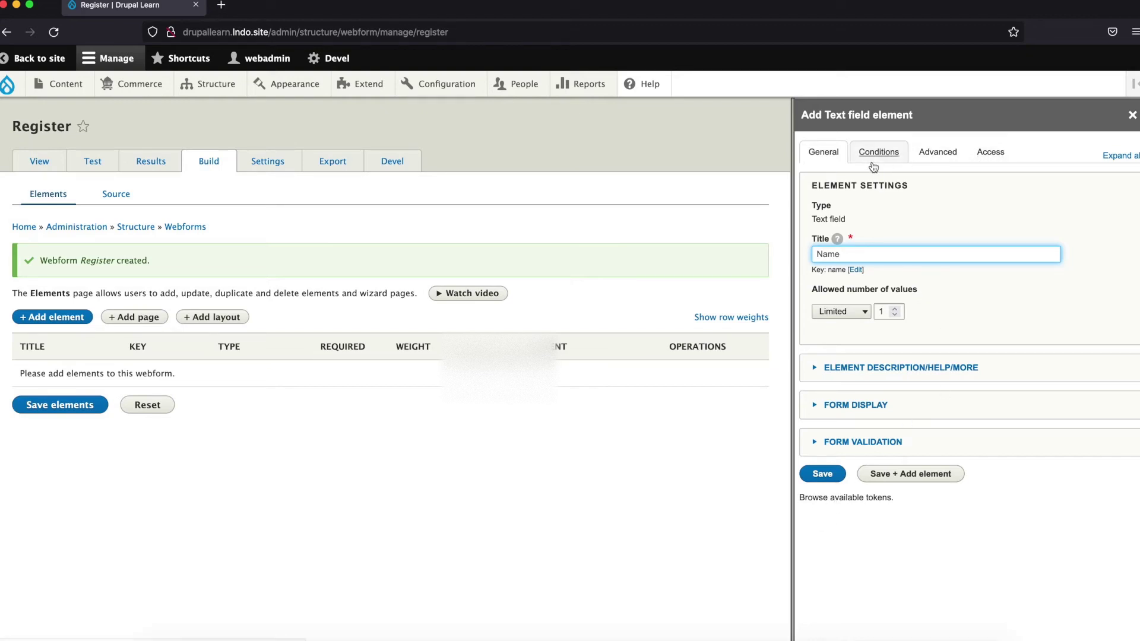
- Review the Name field's Conditions, Advanced and Access tabs, then save the field
left_click(894, 158)
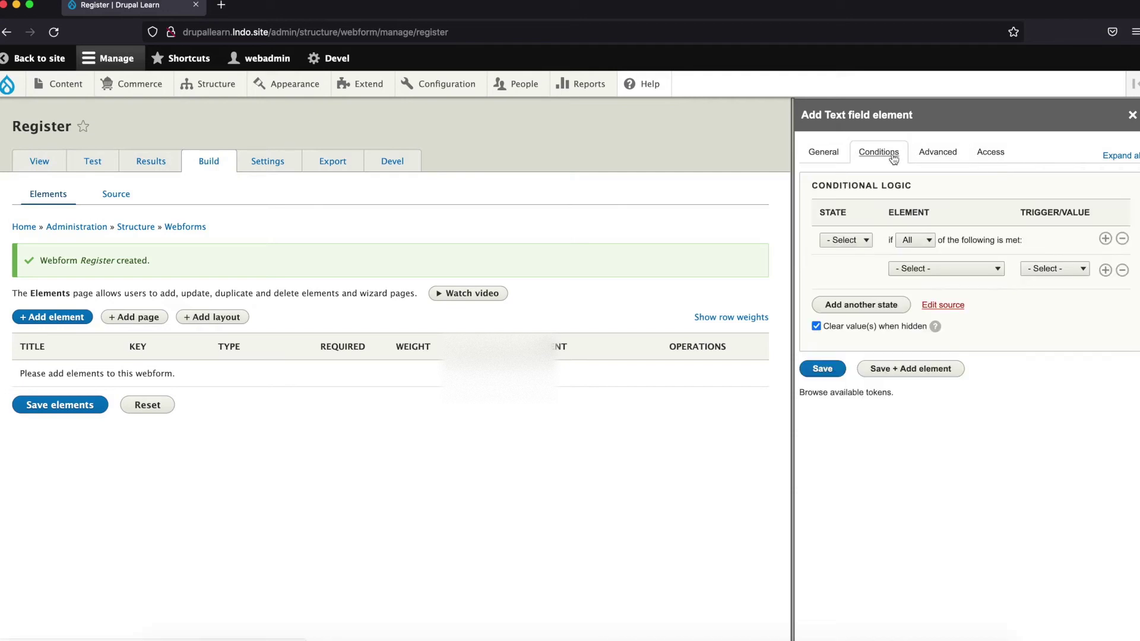
left_click(951, 159)
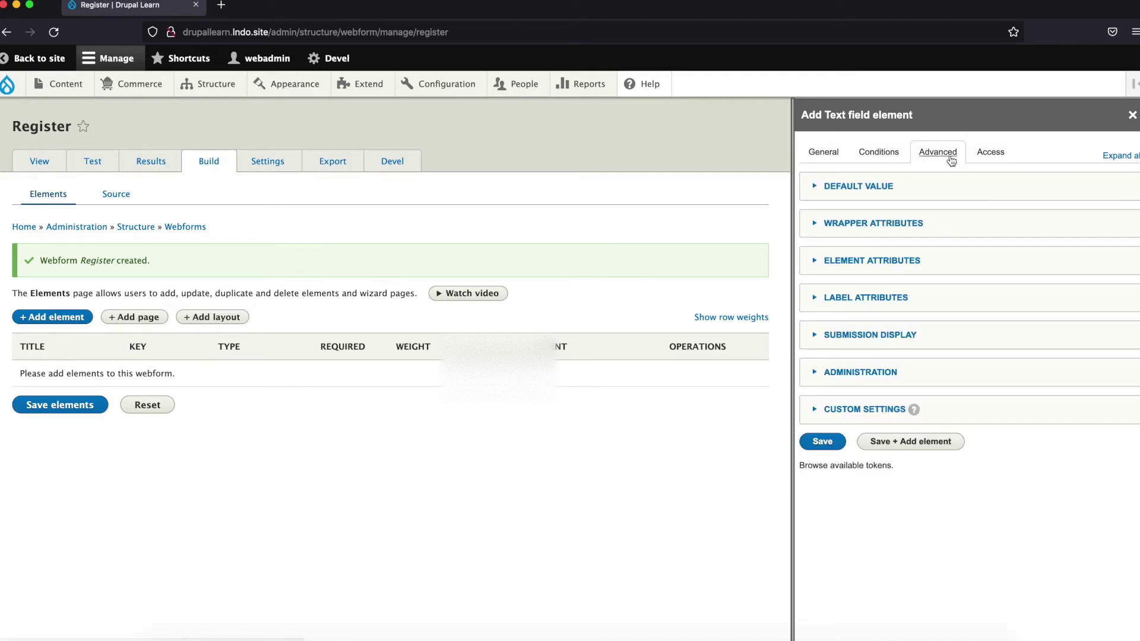
left_click(995, 155)
left_click(839, 160)
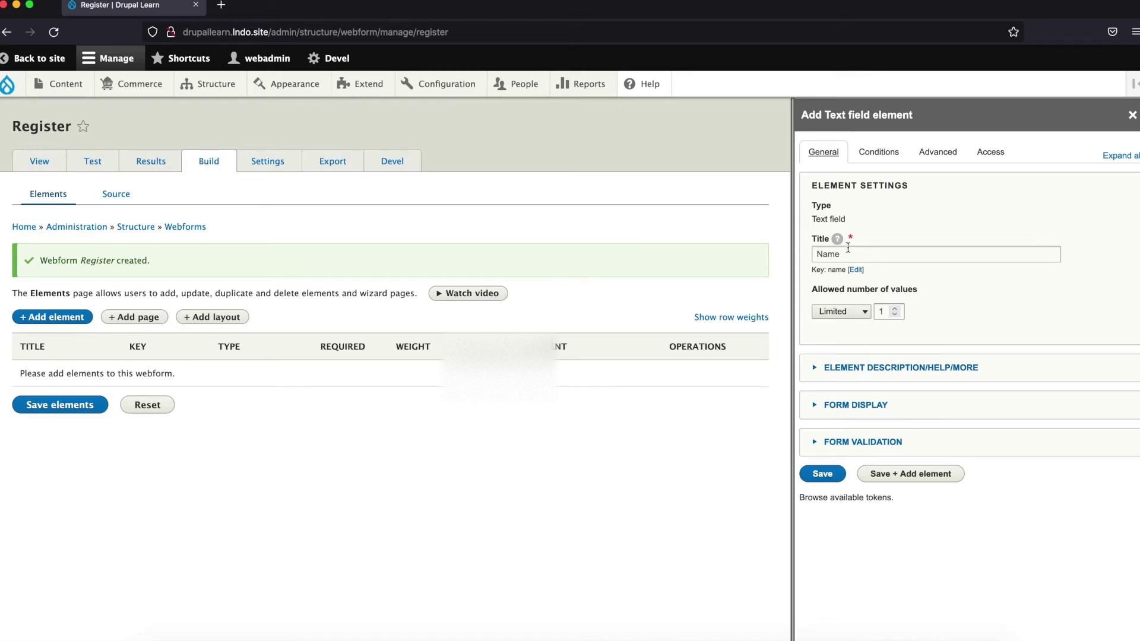
left_click(829, 475)
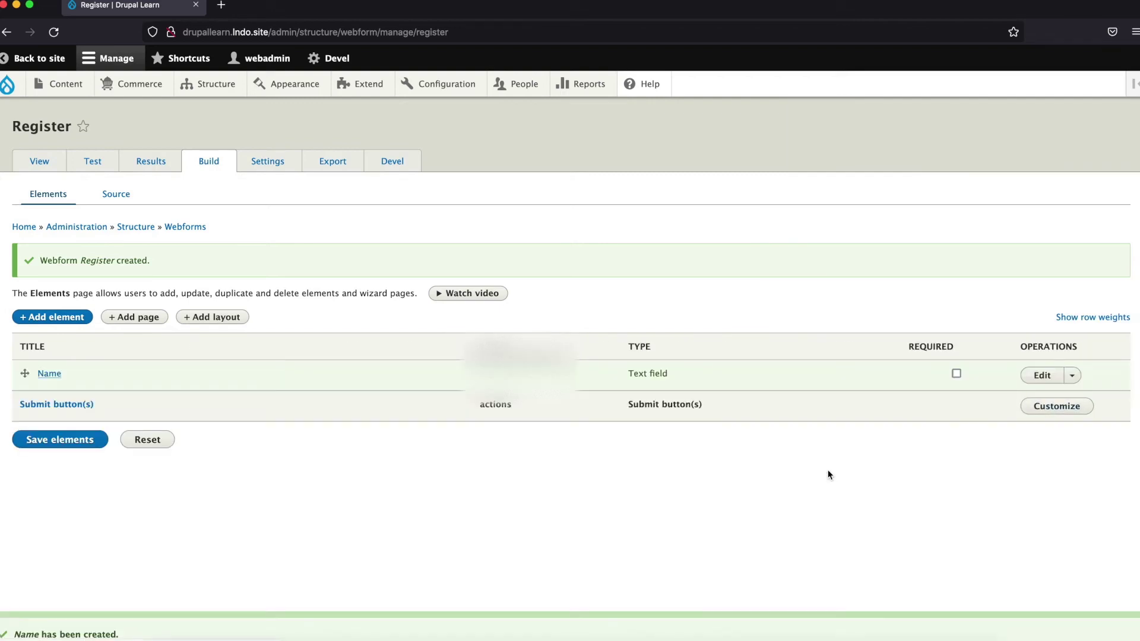
left_click(82, 323)
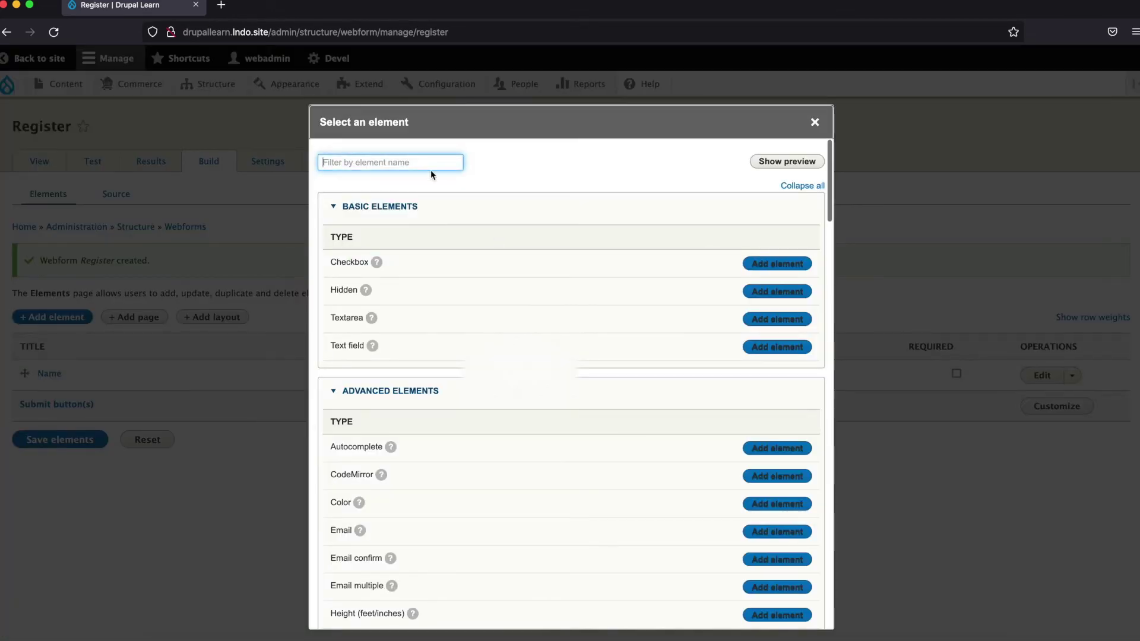
- Add an Email element titled 'Email' below the Name field
scroll(402, 572, "down", 3)
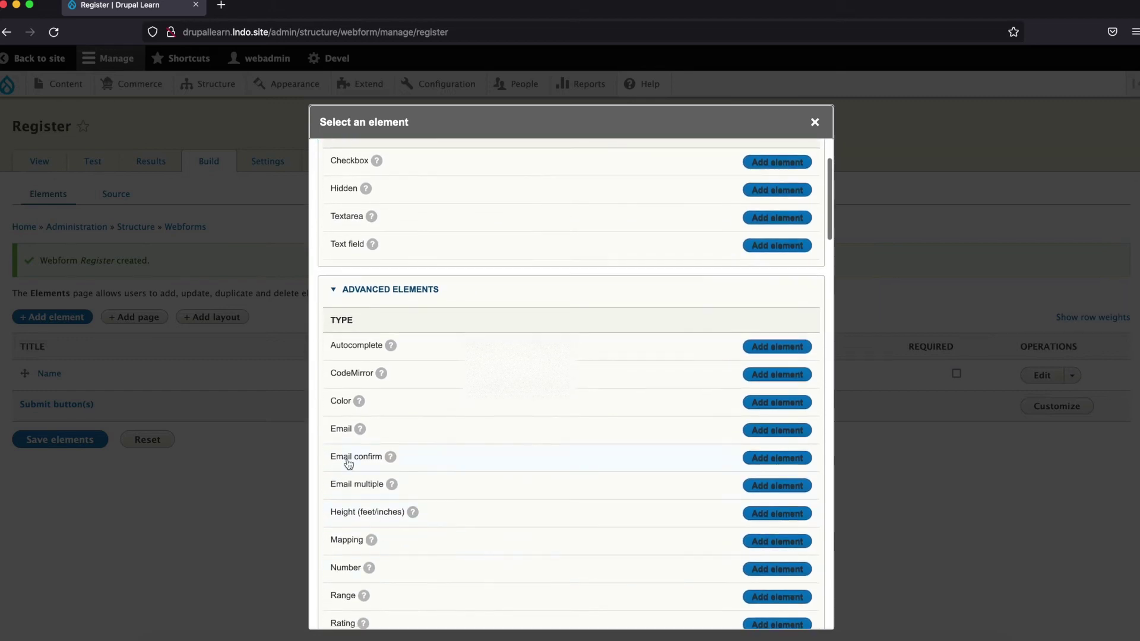
left_click(775, 431)
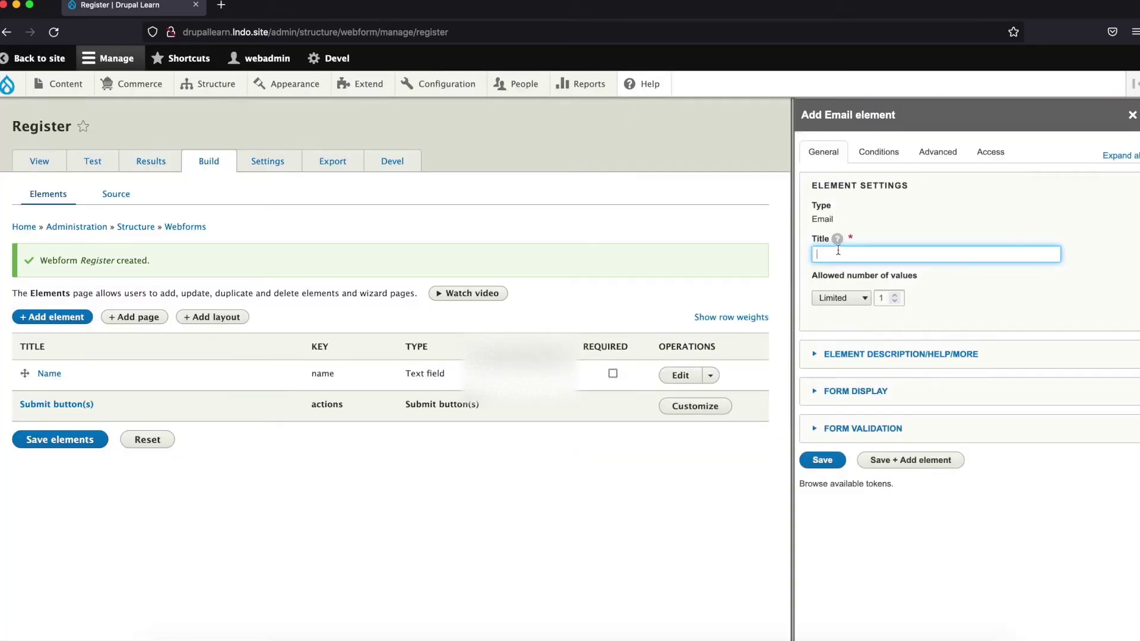
type("Emai")
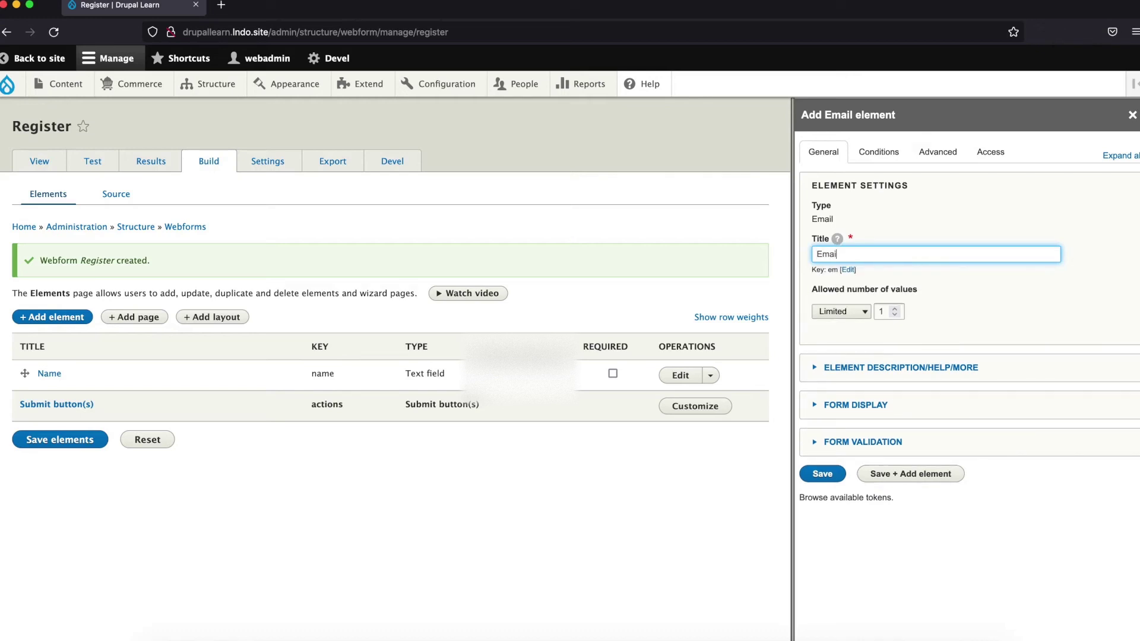
type("l")
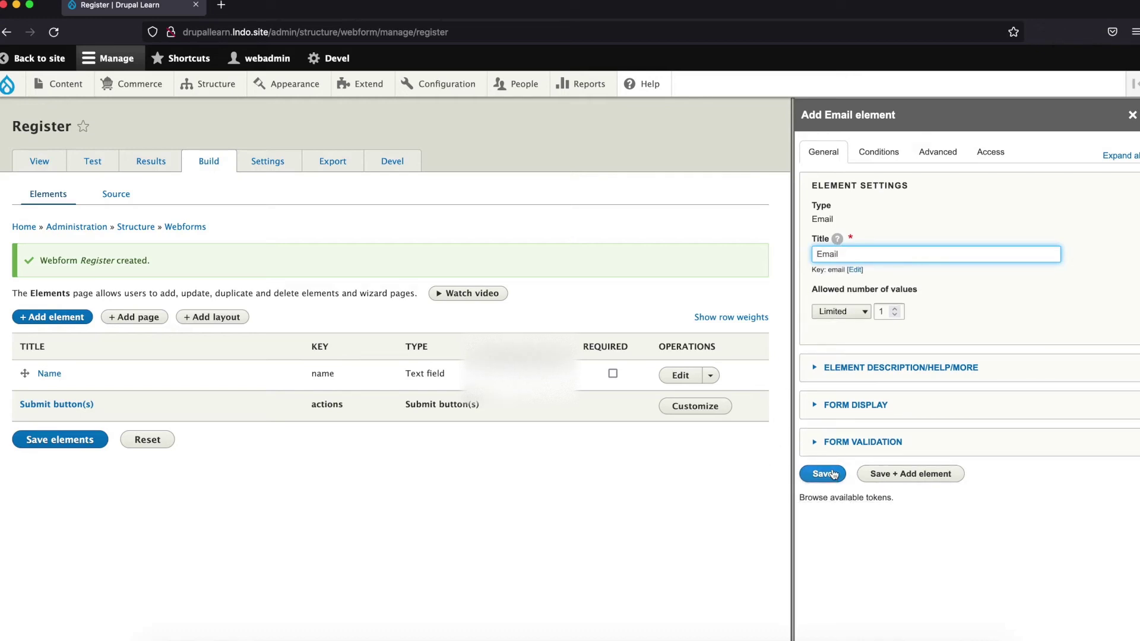
left_click(833, 474)
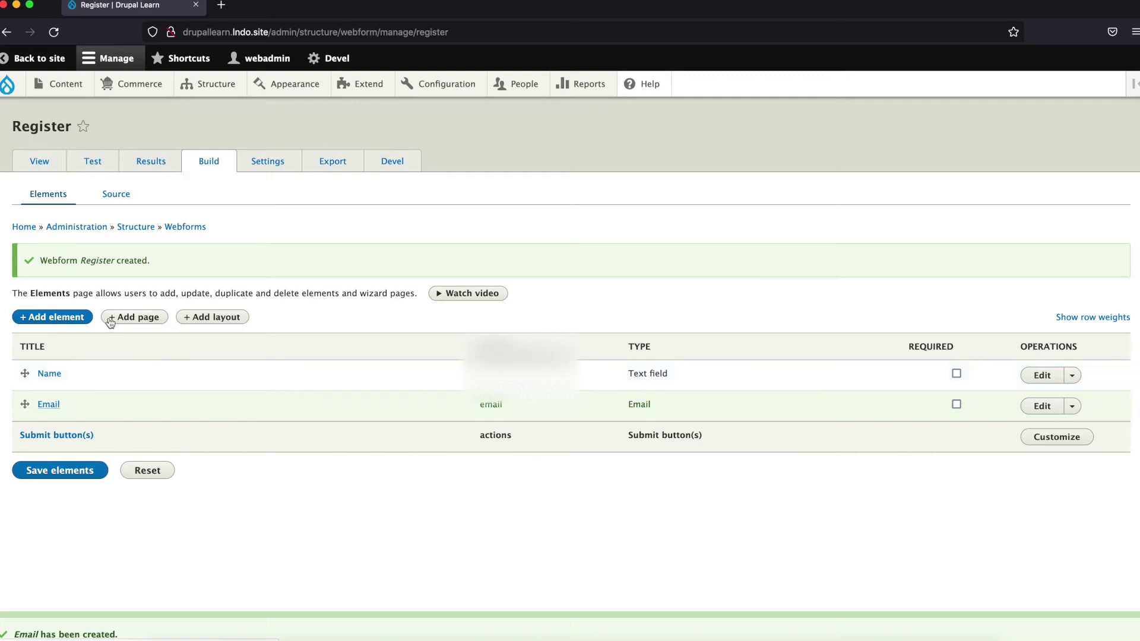
left_click(63, 319)
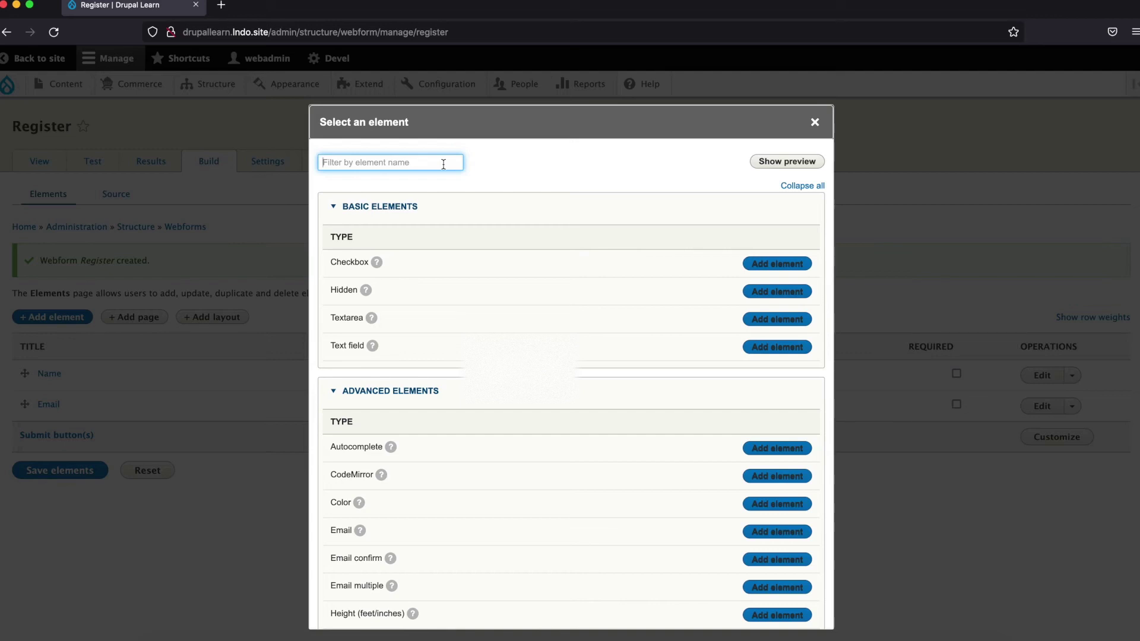
- Add a Telephone element titled 'Mobile Number' and save the form's elements
type("Co")
type("un")
key("BackSpace")
key("BackSpace")
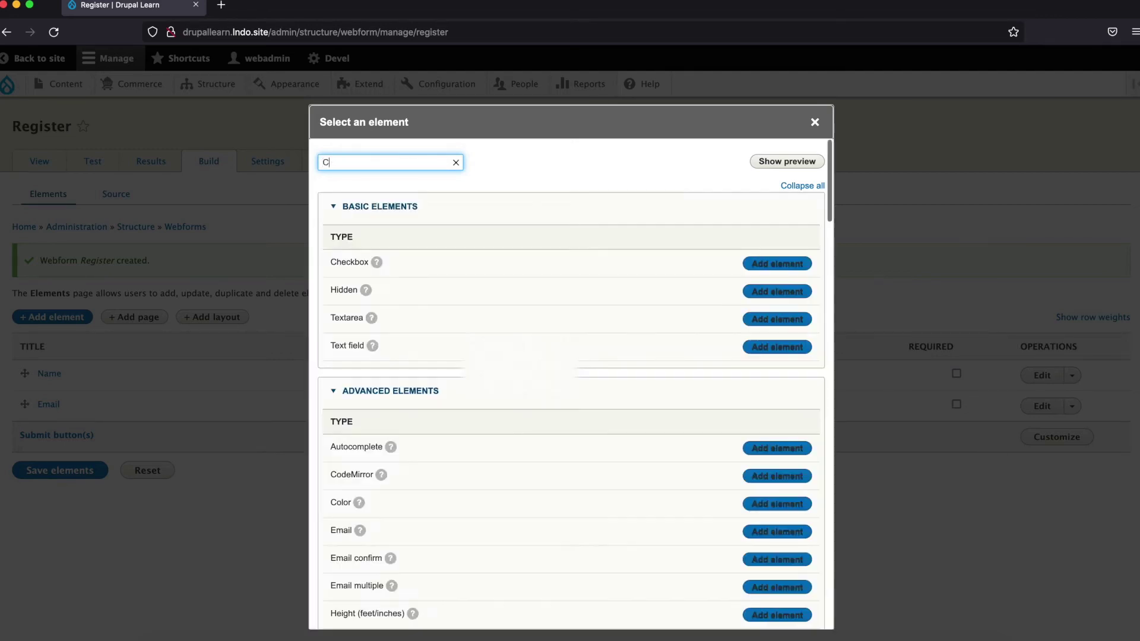
key("BackSpace")
type("ph")
type("on")
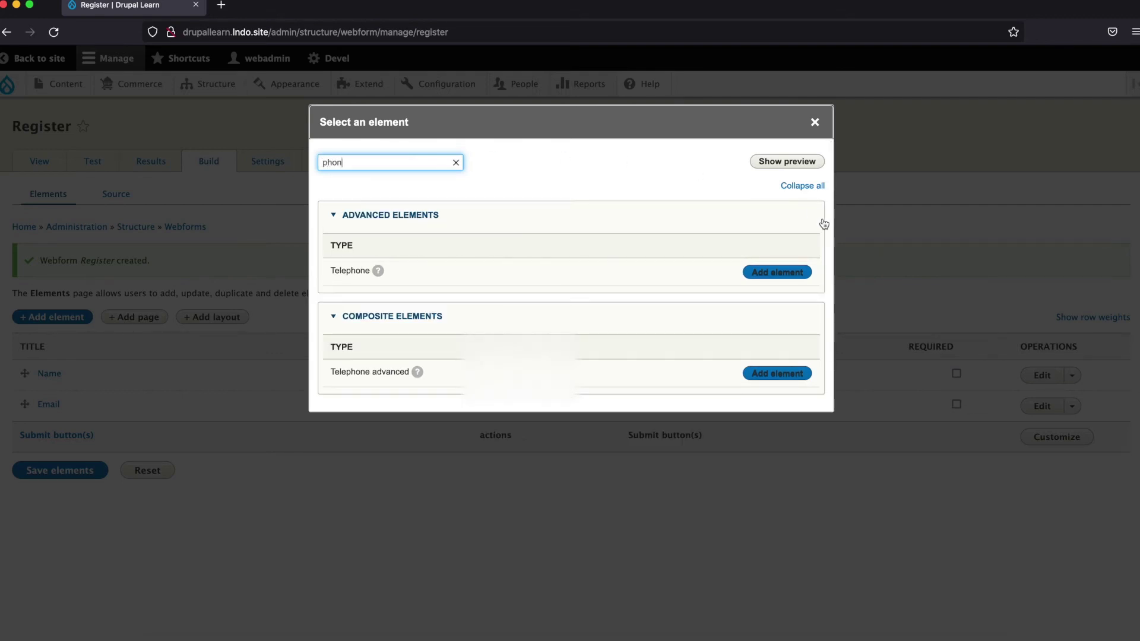
left_click(773, 272)
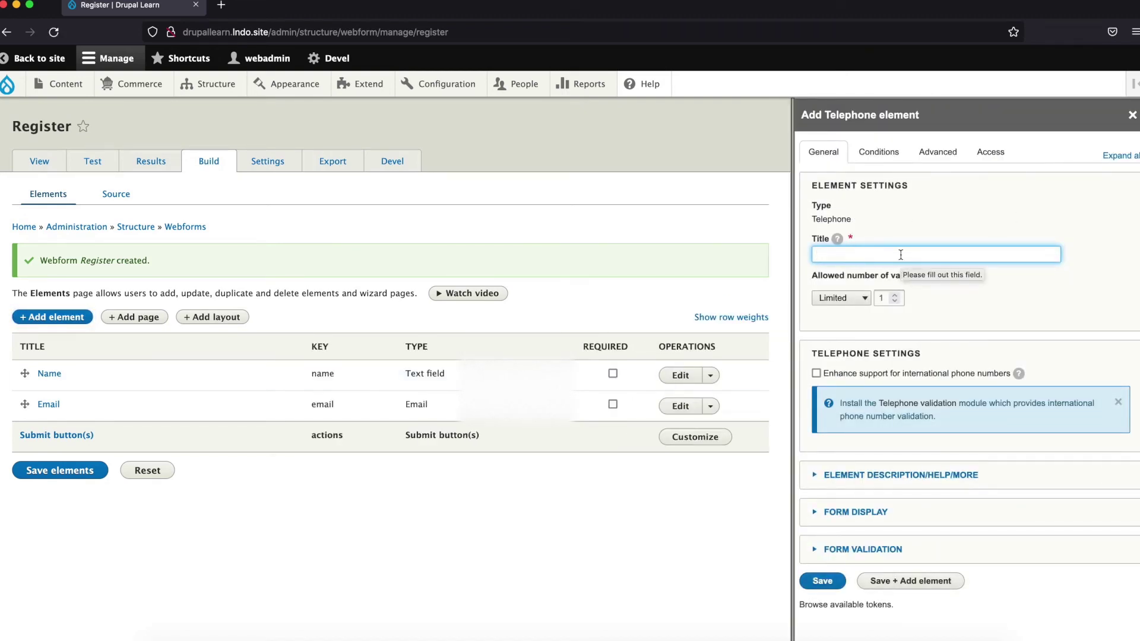
type("Mobile")
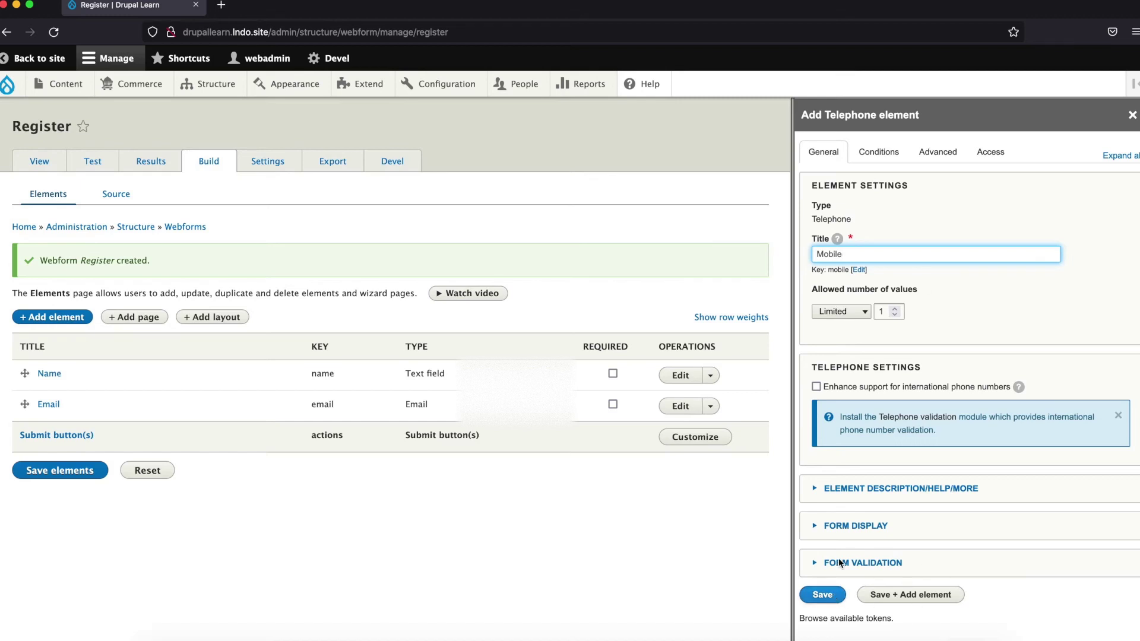
type(" Nu")
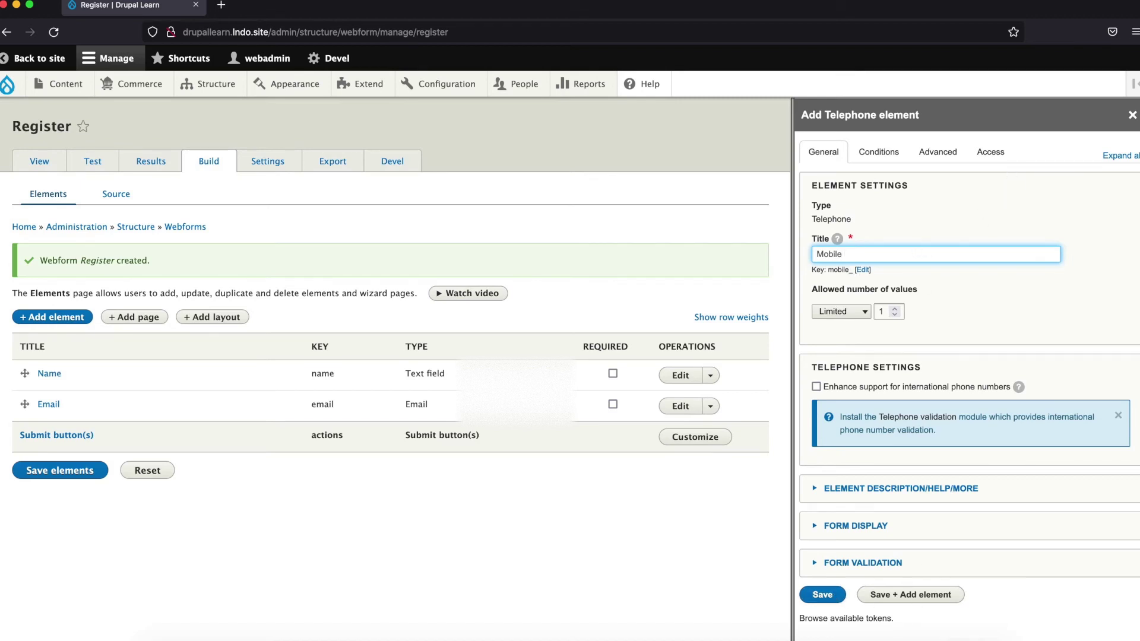
type("mber")
left_click(818, 593)
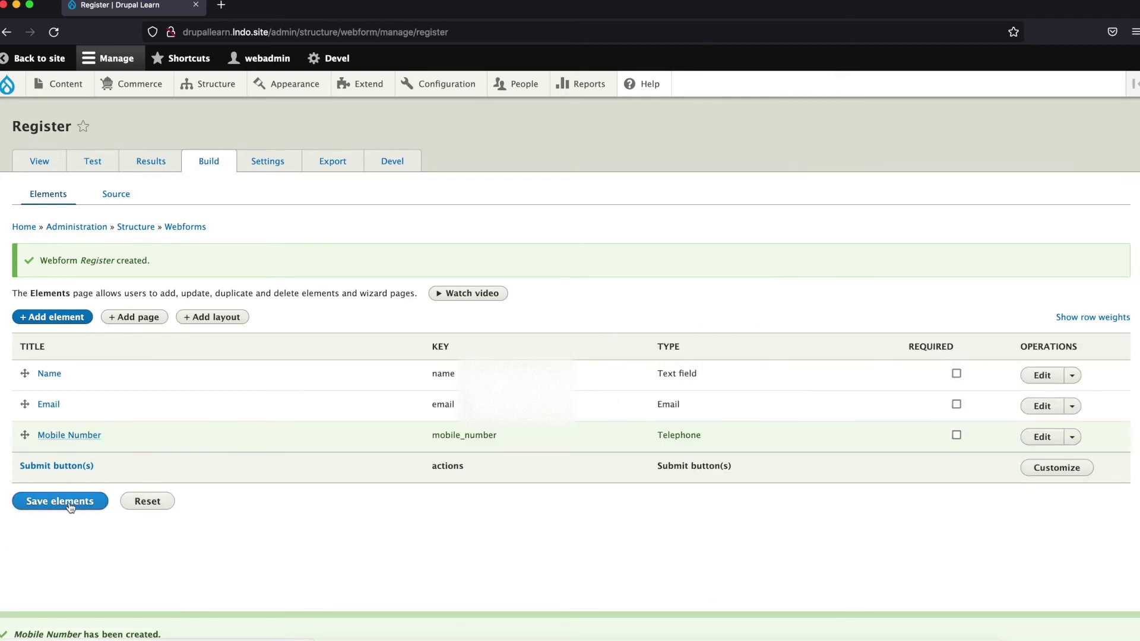
left_click(68, 502)
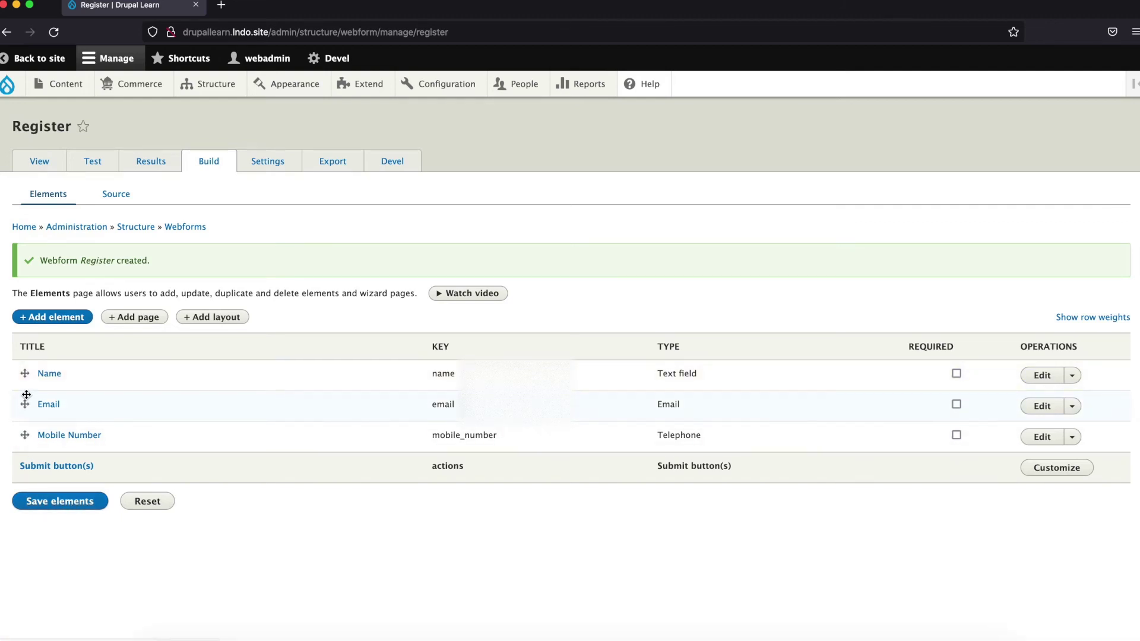
- Drag Email above Name, restore the Name, Email, Mobile Number order, and save
left_click_drag(26, 406, 26, 373)
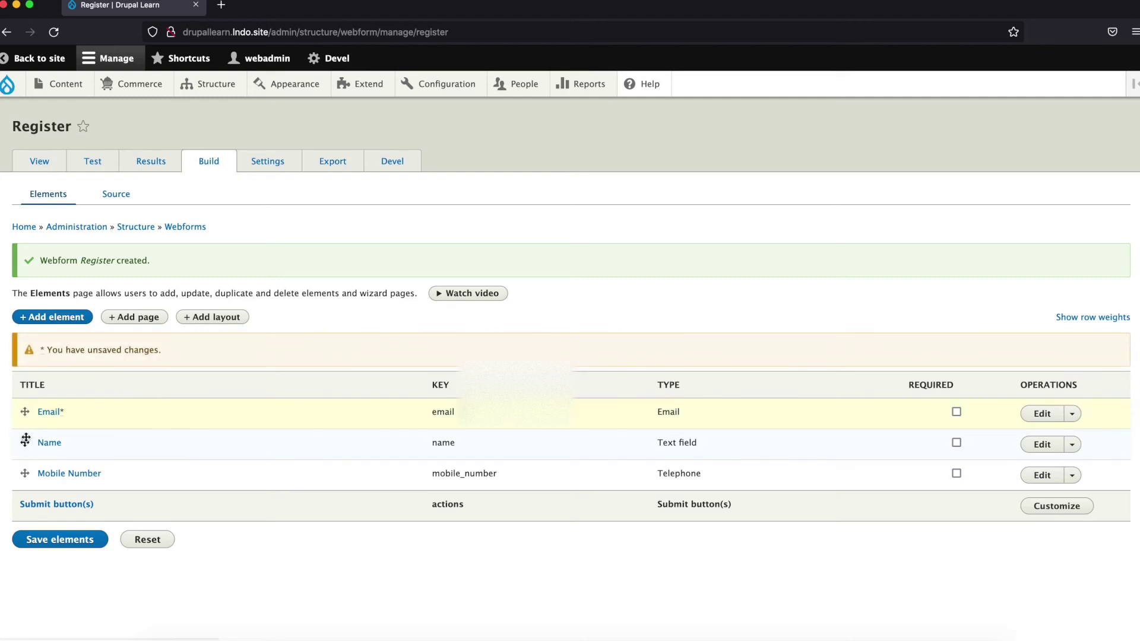
left_click_drag(25, 440, 25, 410)
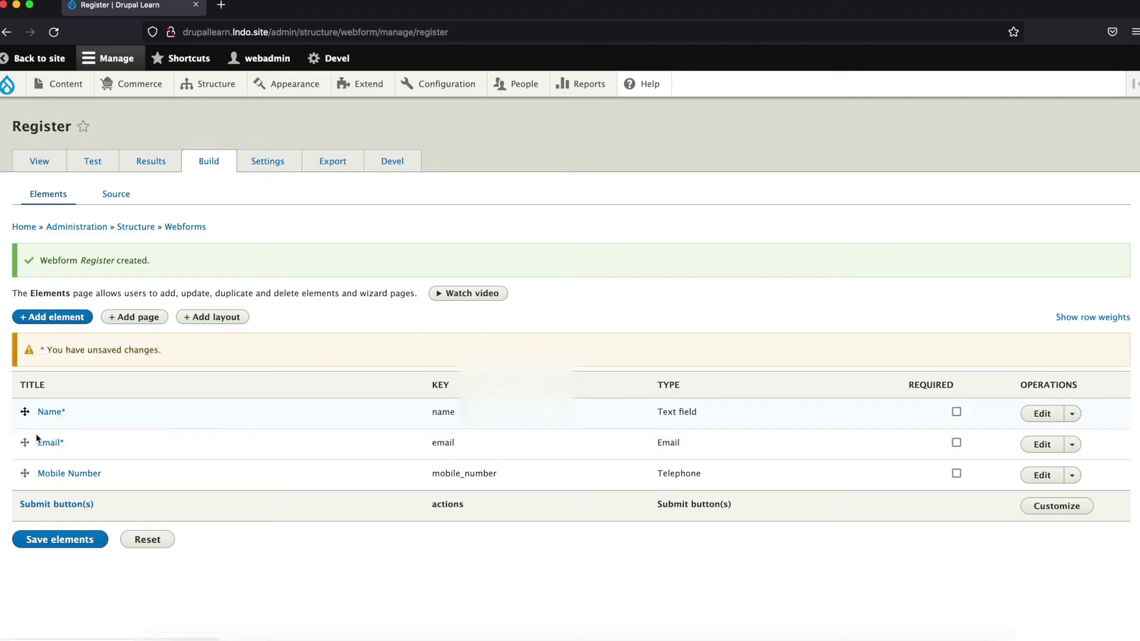
left_click(48, 536)
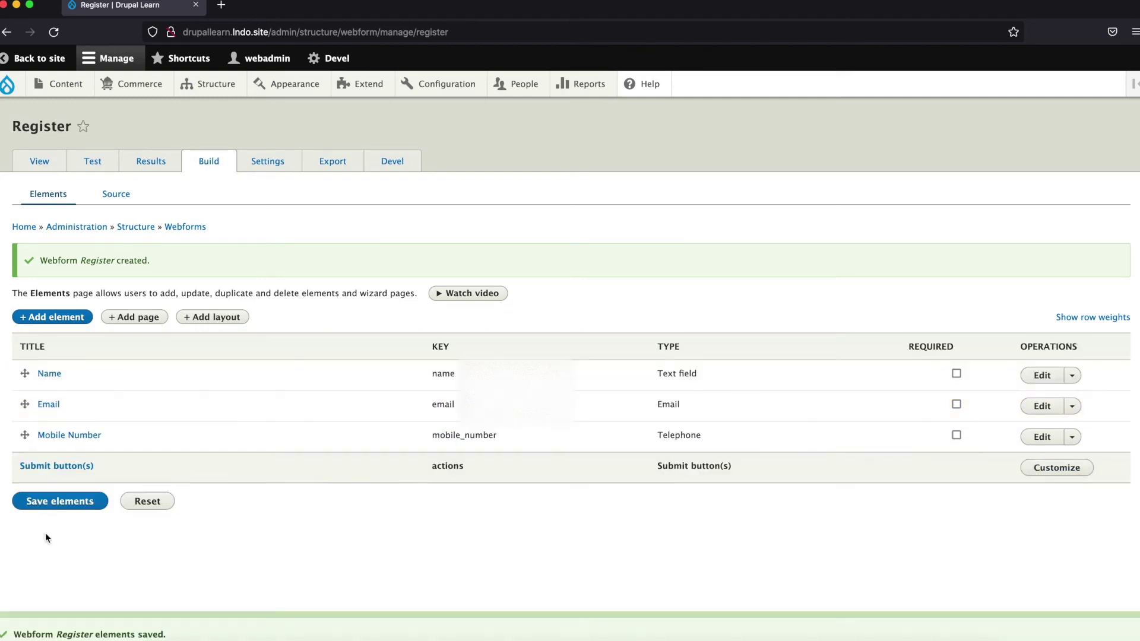
- Open the Register webform's public View page and put the cursor in its Name field
left_click(51, 159)
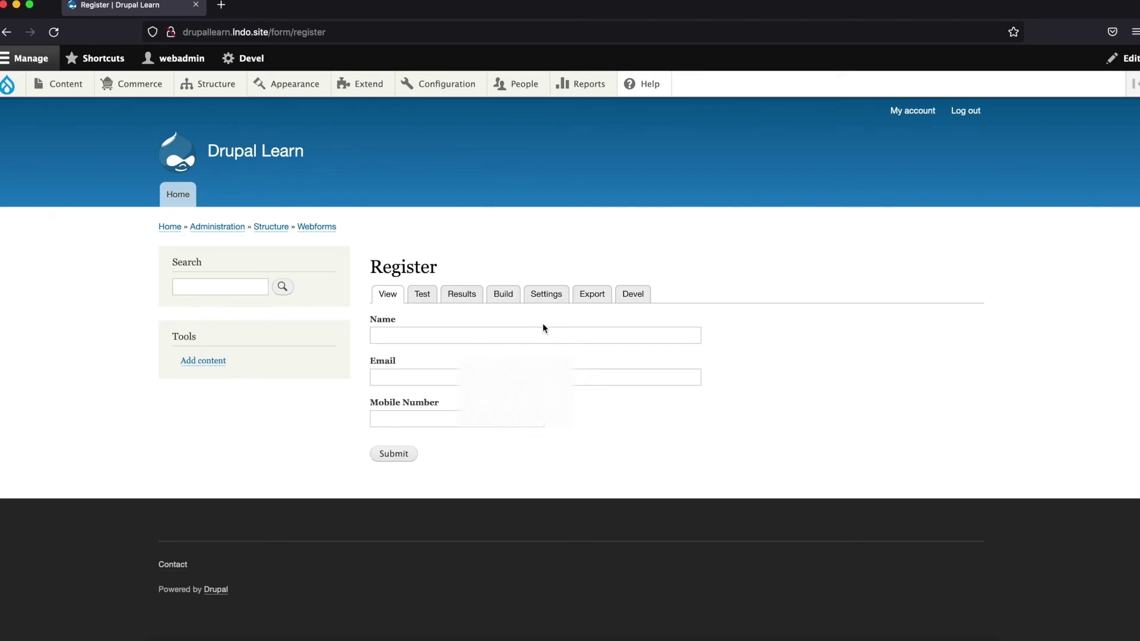
left_click(514, 331)
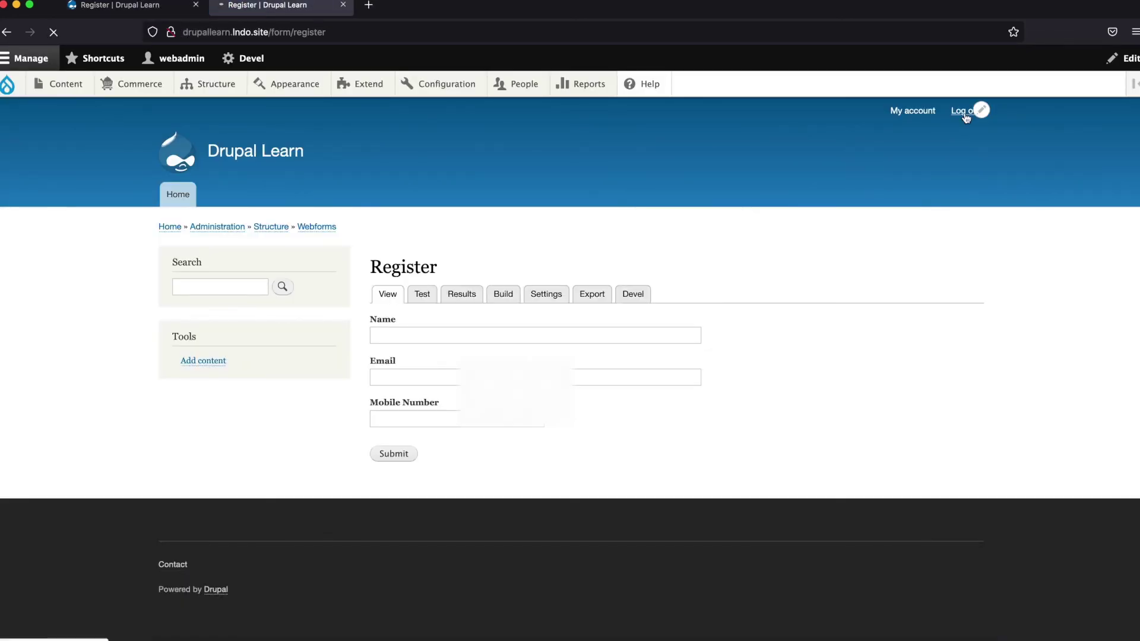
- Log out in the second tab and reload the Register form as an anonymous visitor
left_click(966, 113)
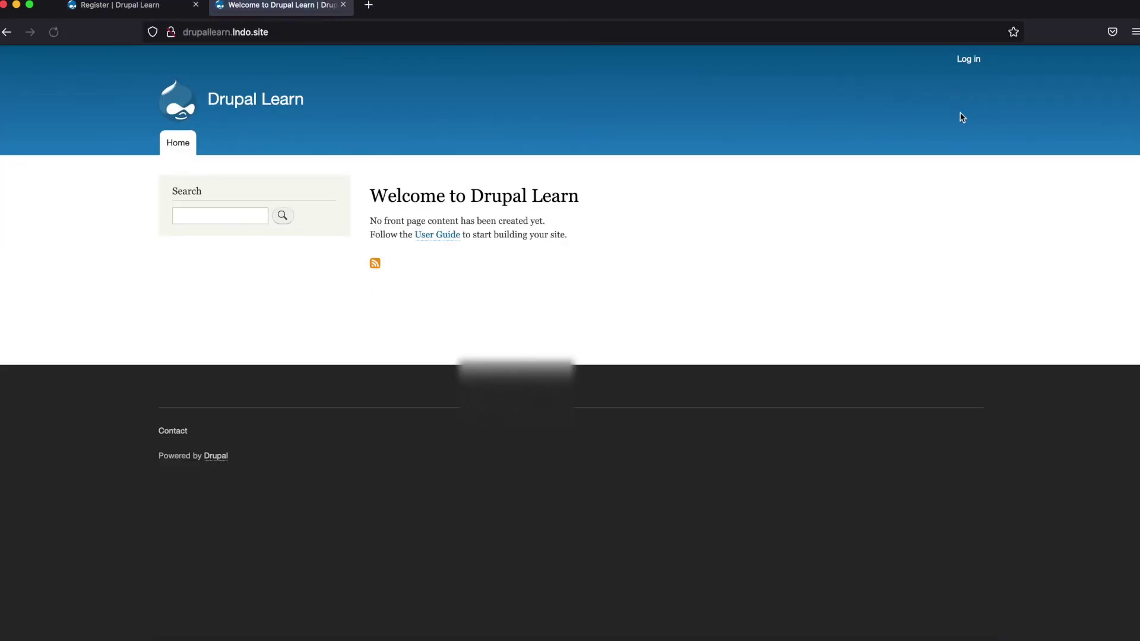
left_click(119, 6)
left_click(54, 32)
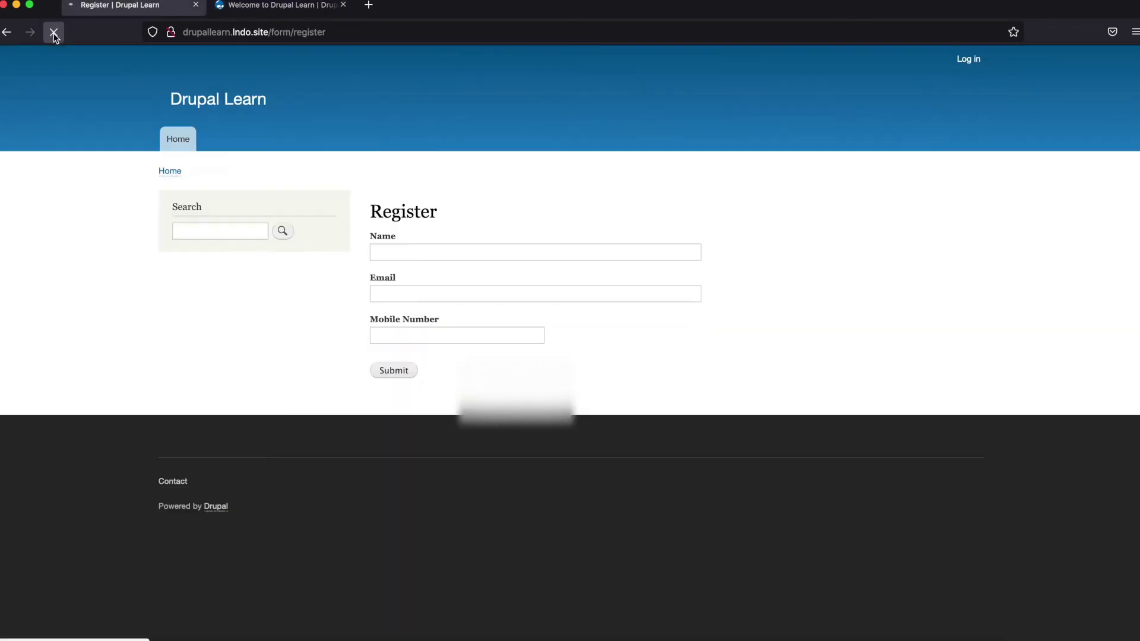
- Fill in a test name, email and mobile number, submit the form, then return to the blank form
left_click(491, 254)
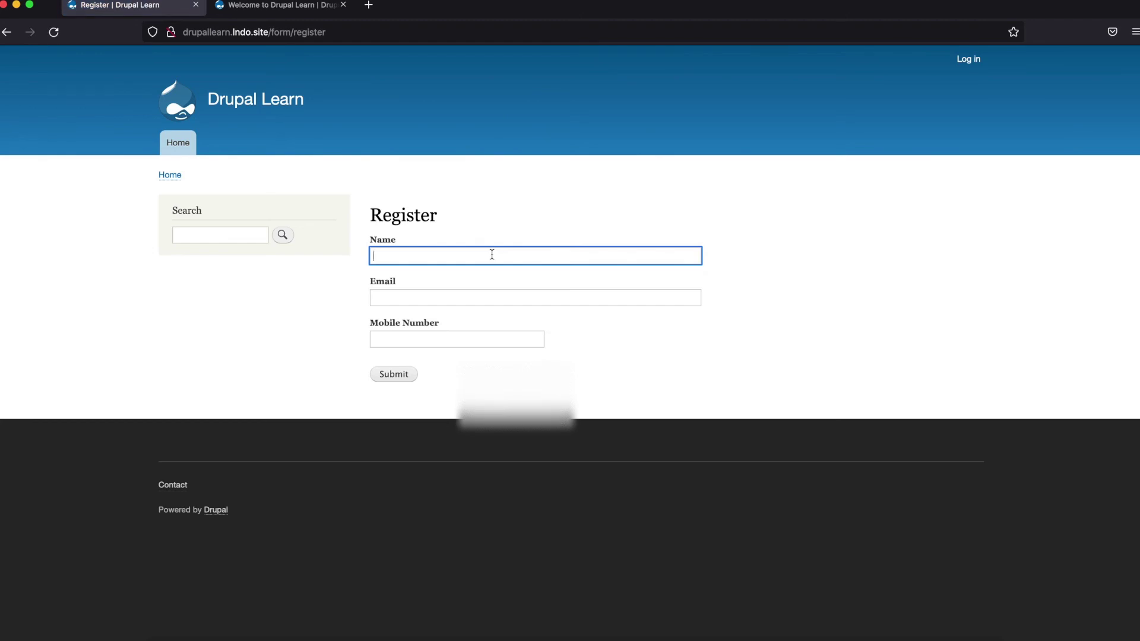
type("dmin")
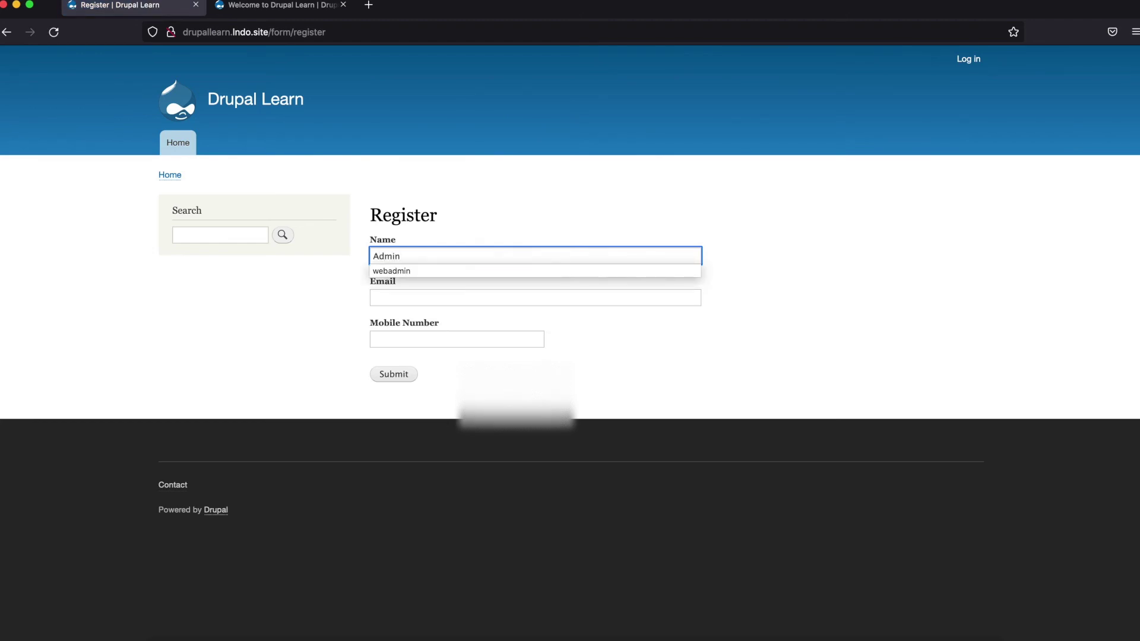
key("Tab")
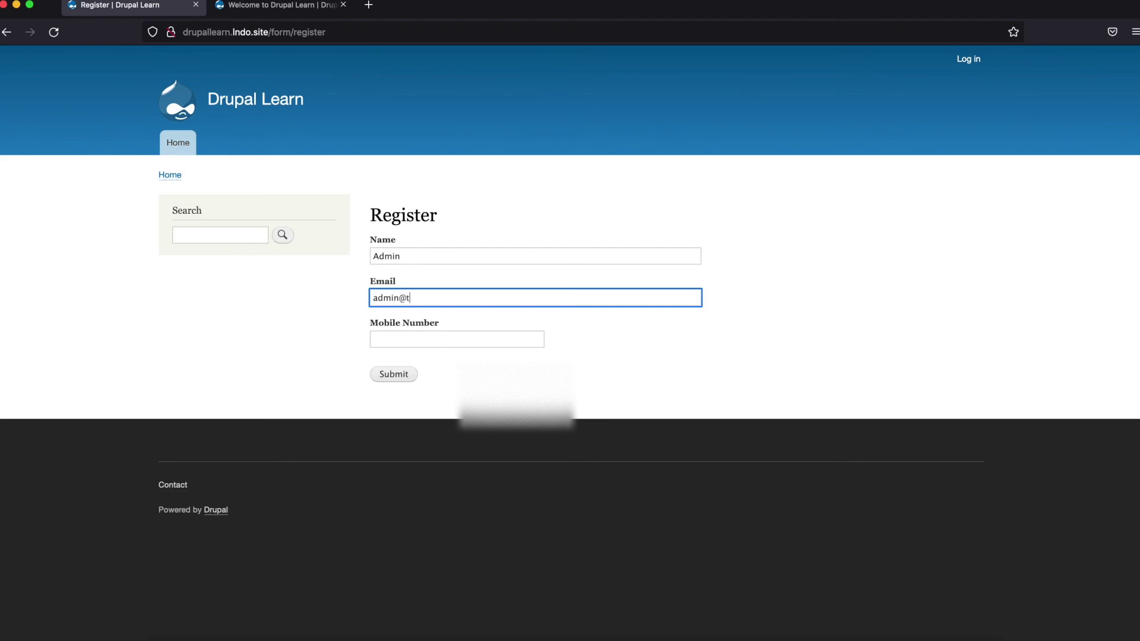
type("est.com")
key("Tab")
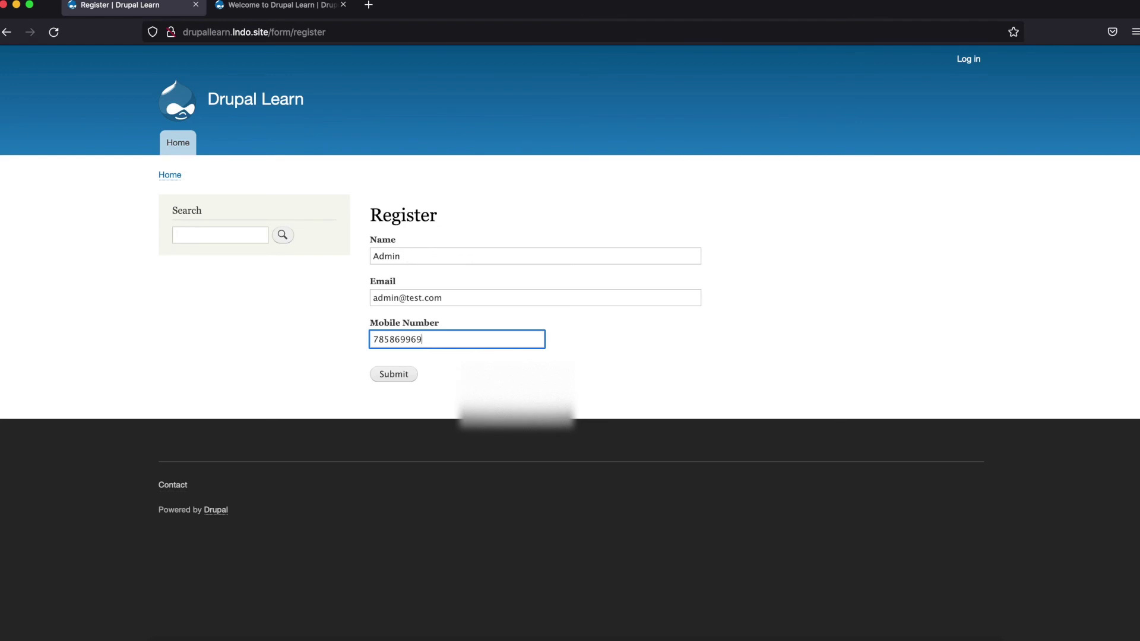
left_click(393, 375)
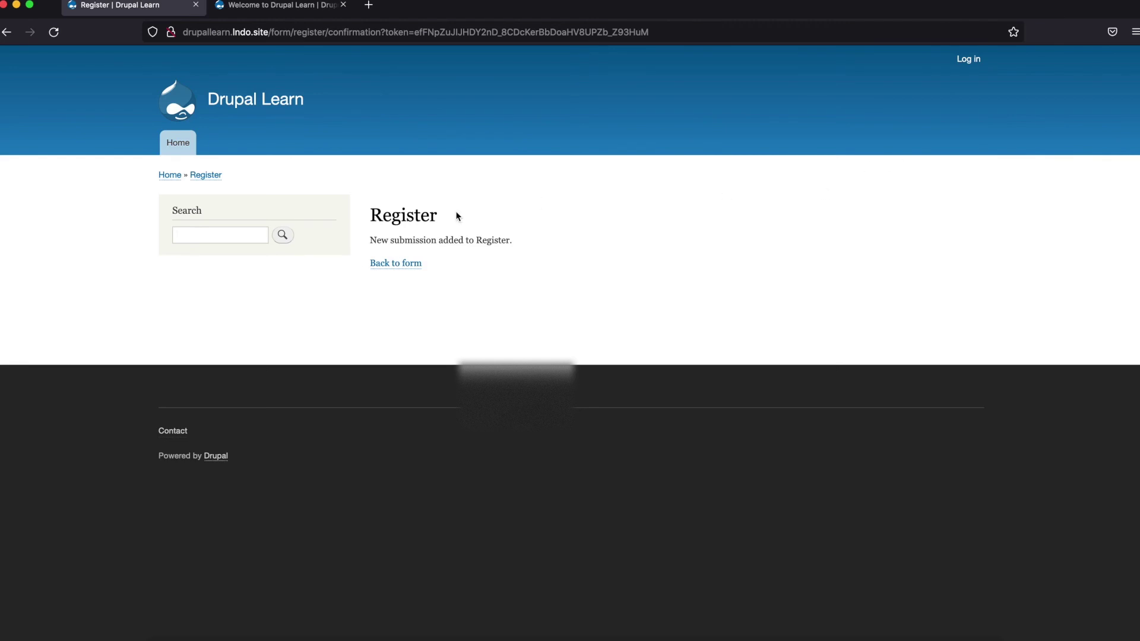
left_click(408, 270)
- Log back in as webadmin with the saved login and open the Register webform's results
left_click(973, 67)
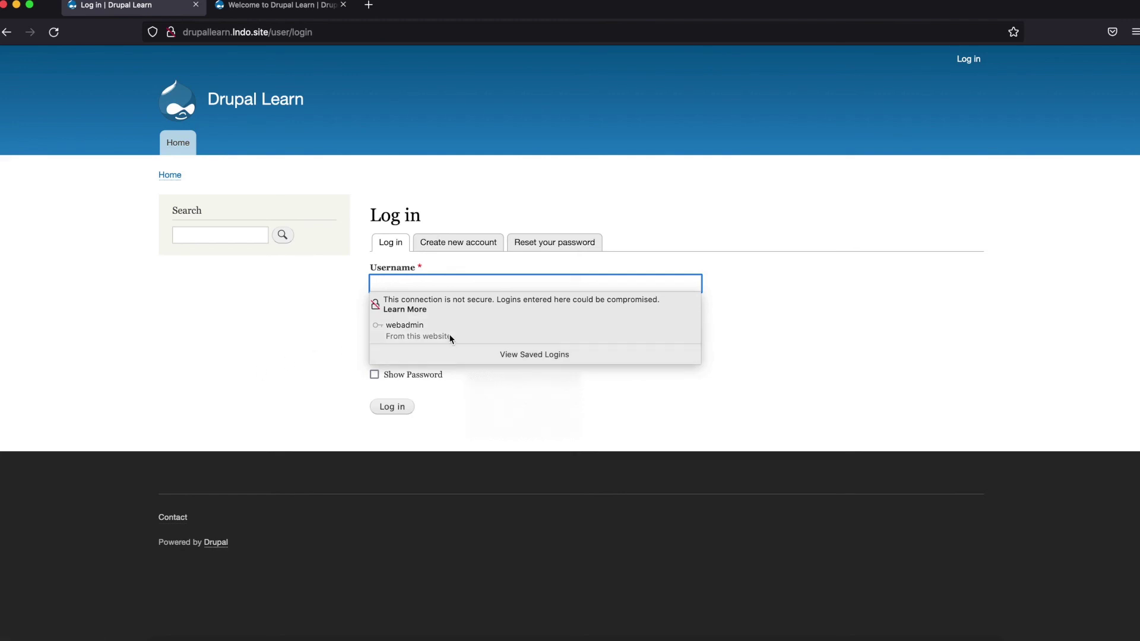
left_click(450, 337)
left_click(394, 406)
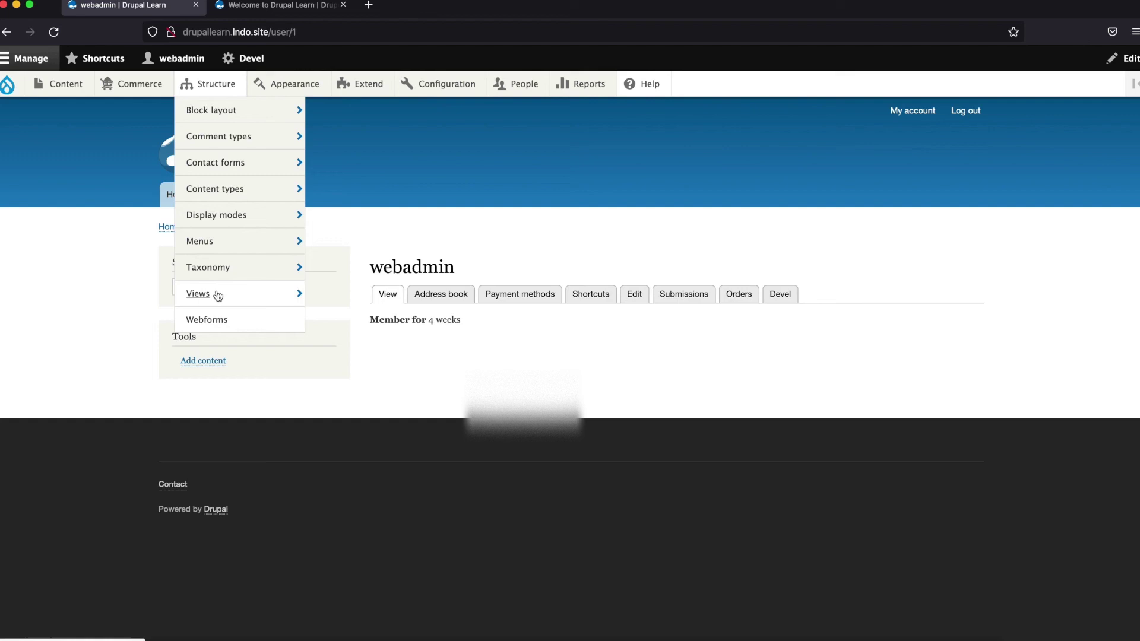
left_click(217, 319)
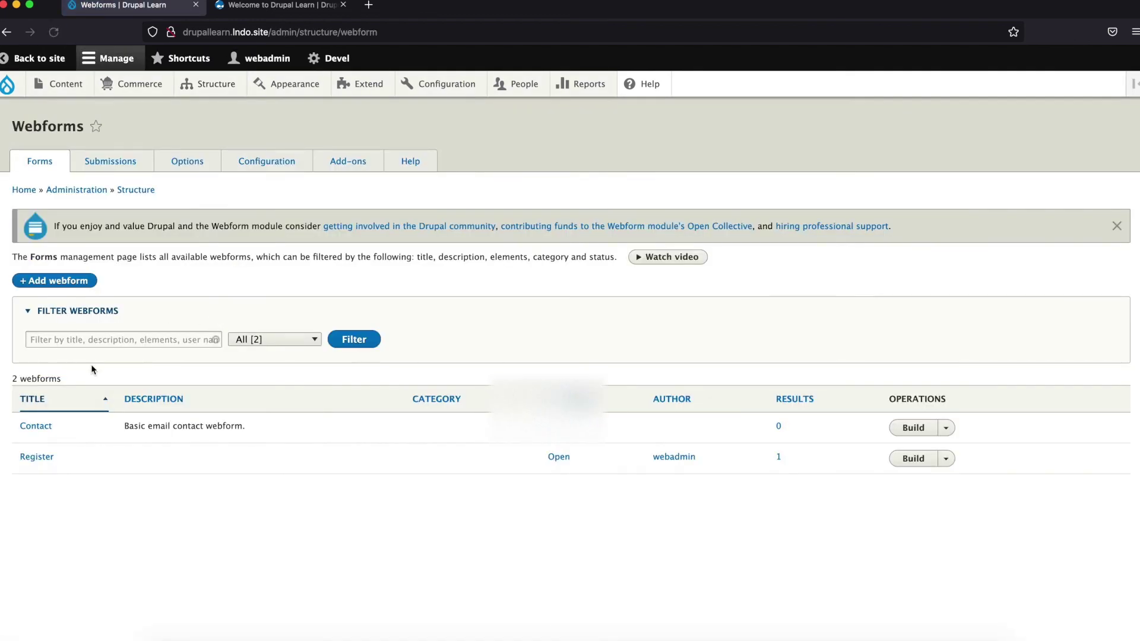
left_click(778, 457)
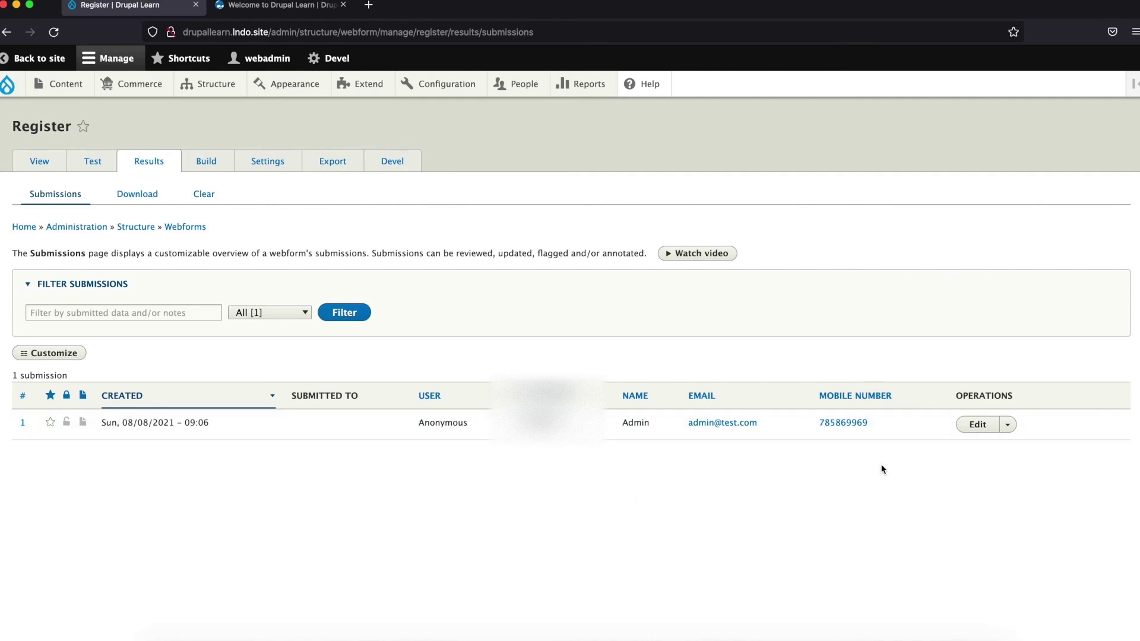
- Open Submission #1 to review its Name, Email and Mobile Number values, then log out
left_click(983, 425)
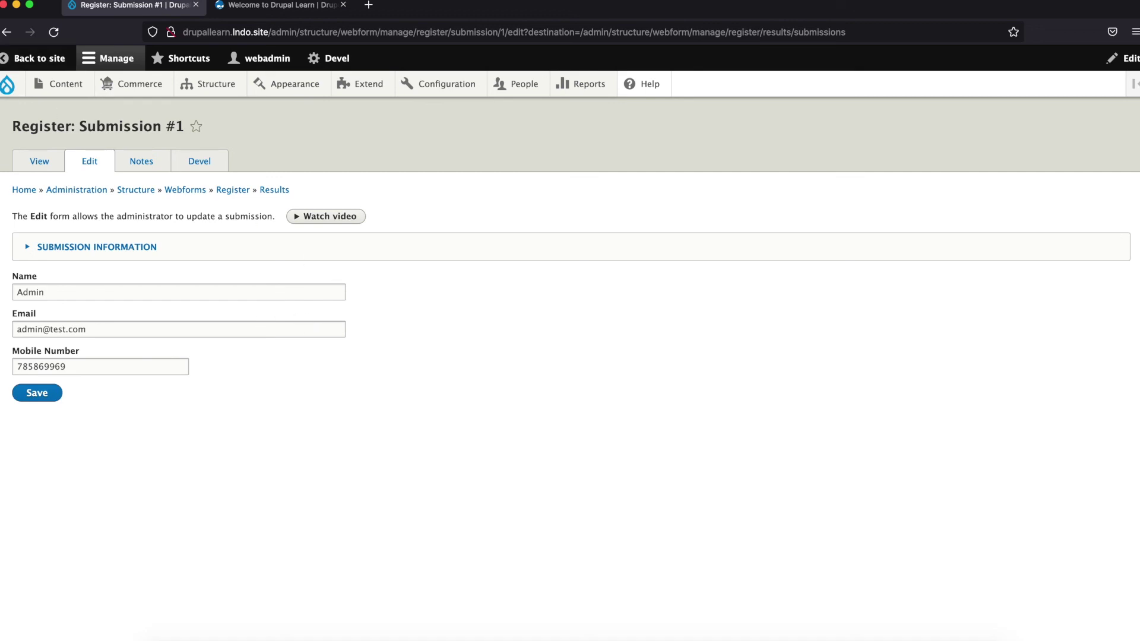
mouse_move(7, 85)
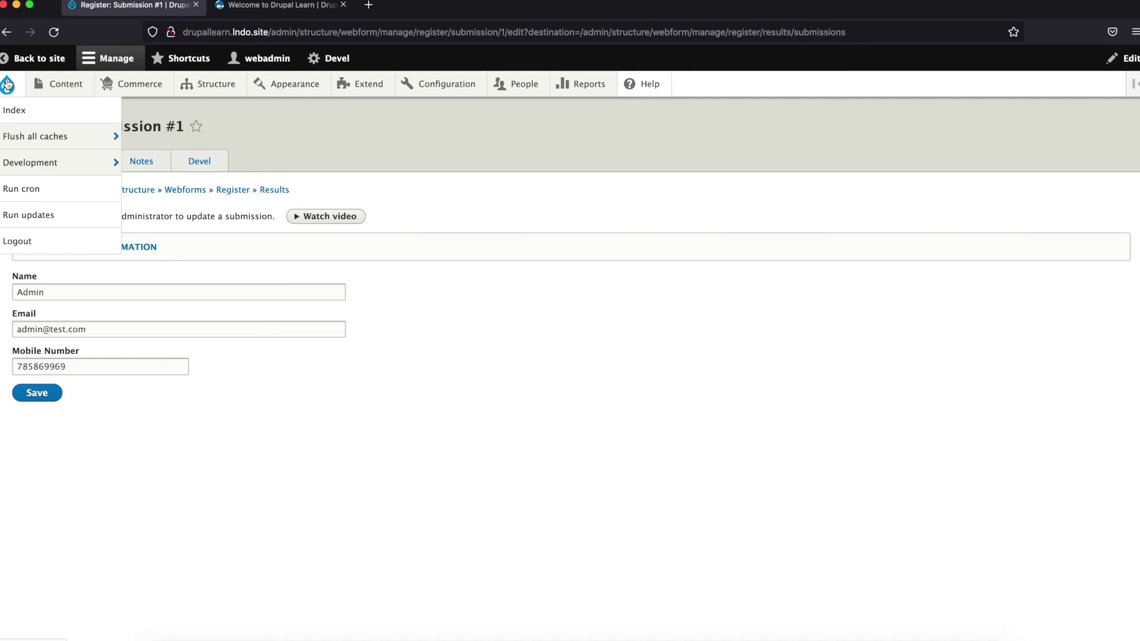
left_click(17, 241)
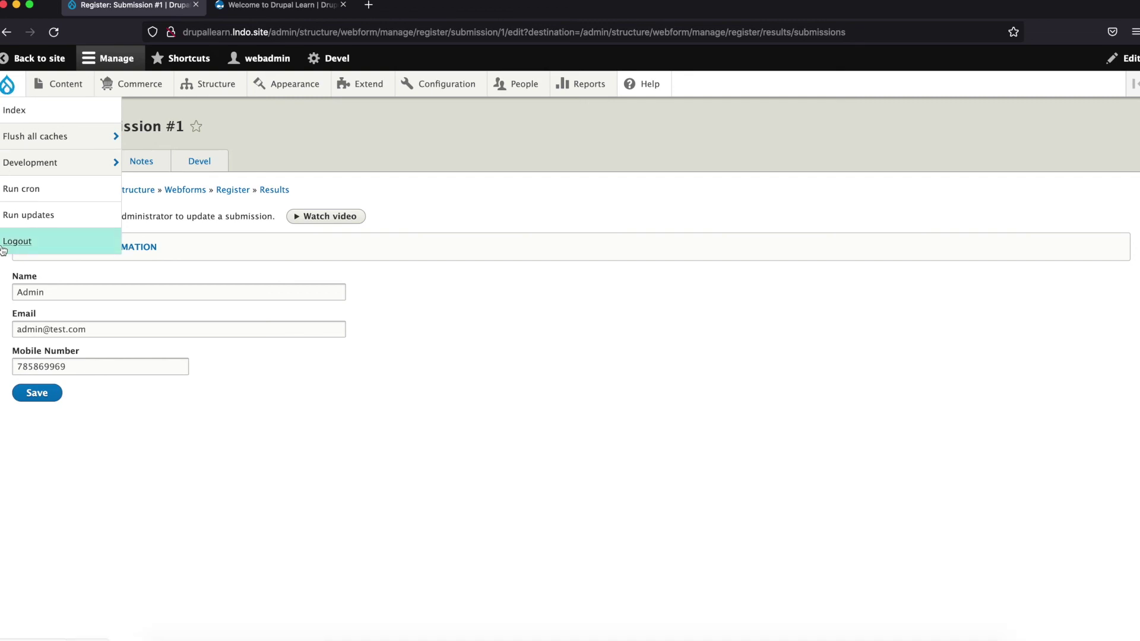